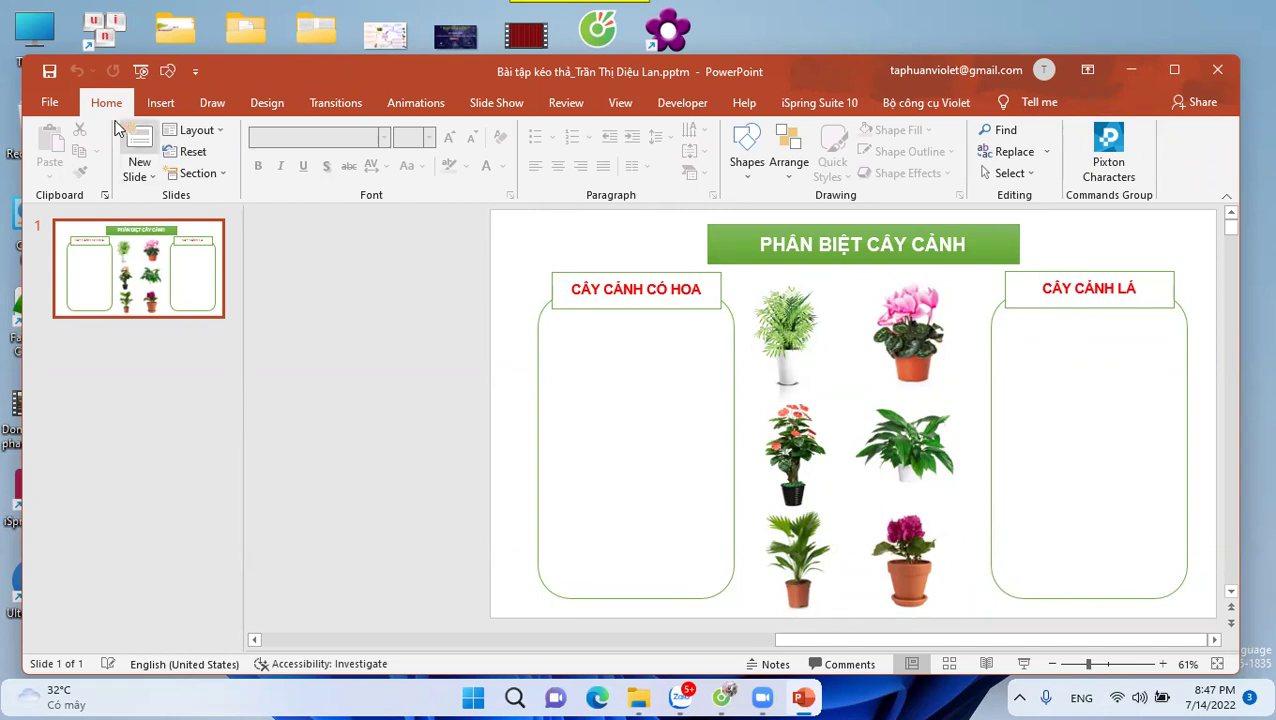
Start Save As for the plant-sorting presentation, choosing This PC and the Browse dialog.
{"action": "left_click", "coordinate": [52, 106]}
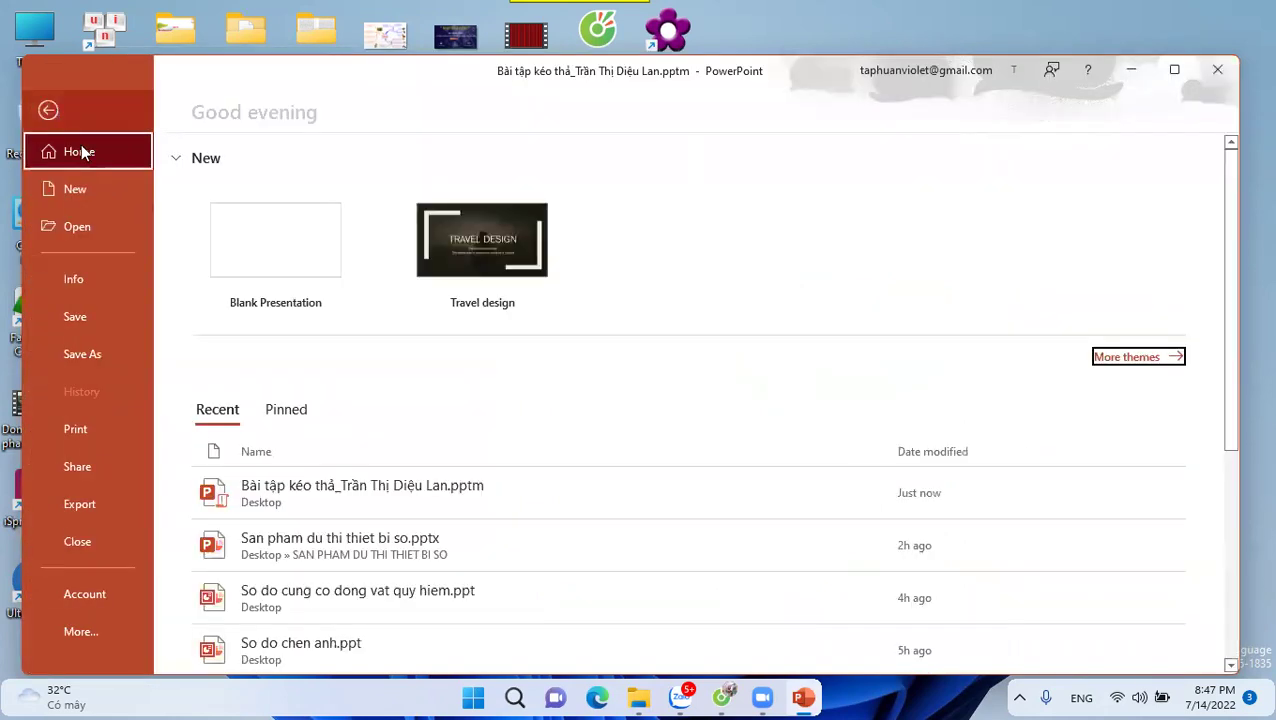
{"action": "left_click", "coordinate": [92, 354]}
{"action": "left_click", "coordinate": [262, 344]}
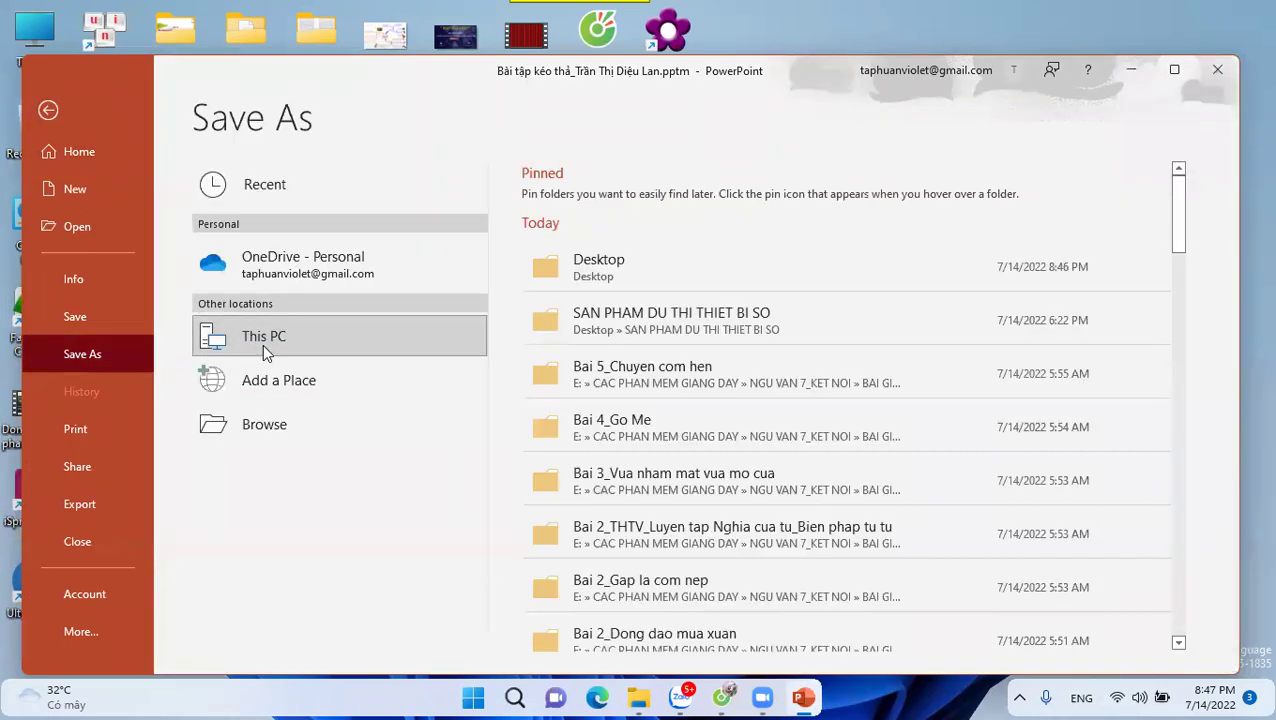
{"action": "left_click", "coordinate": [262, 344]}
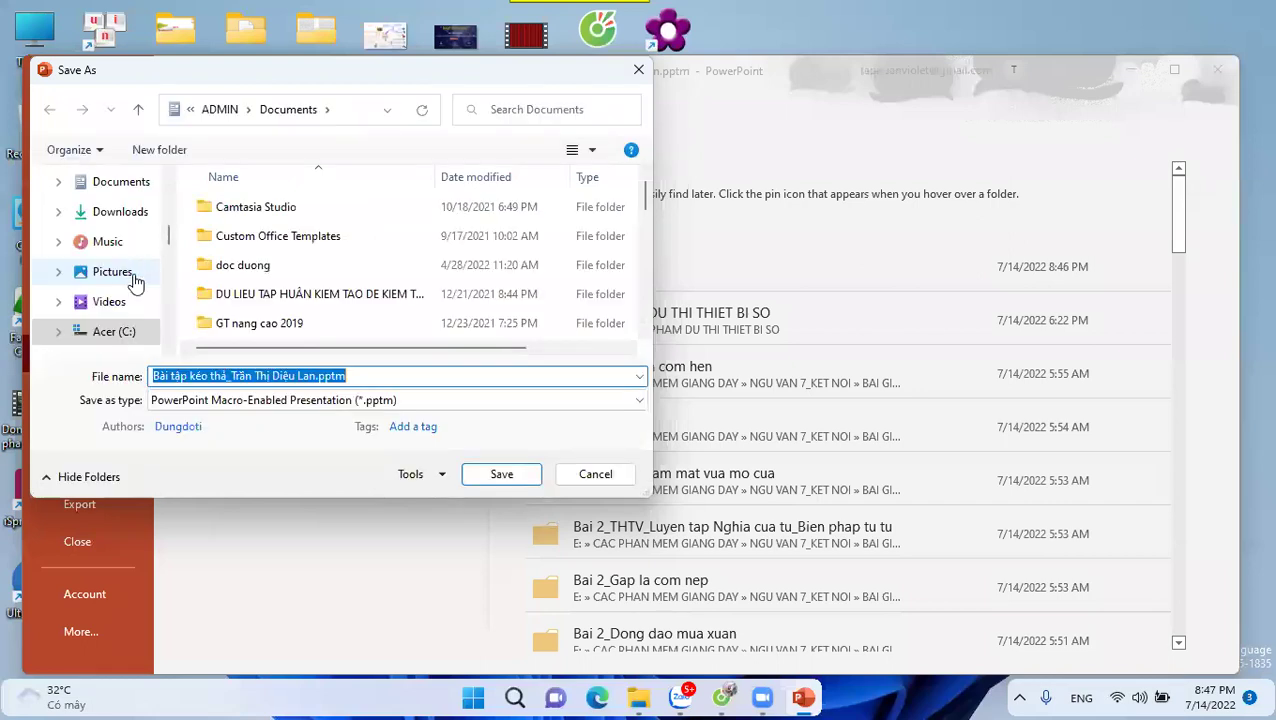
{"action": "mouse_move", "coordinate": [168, 240]}
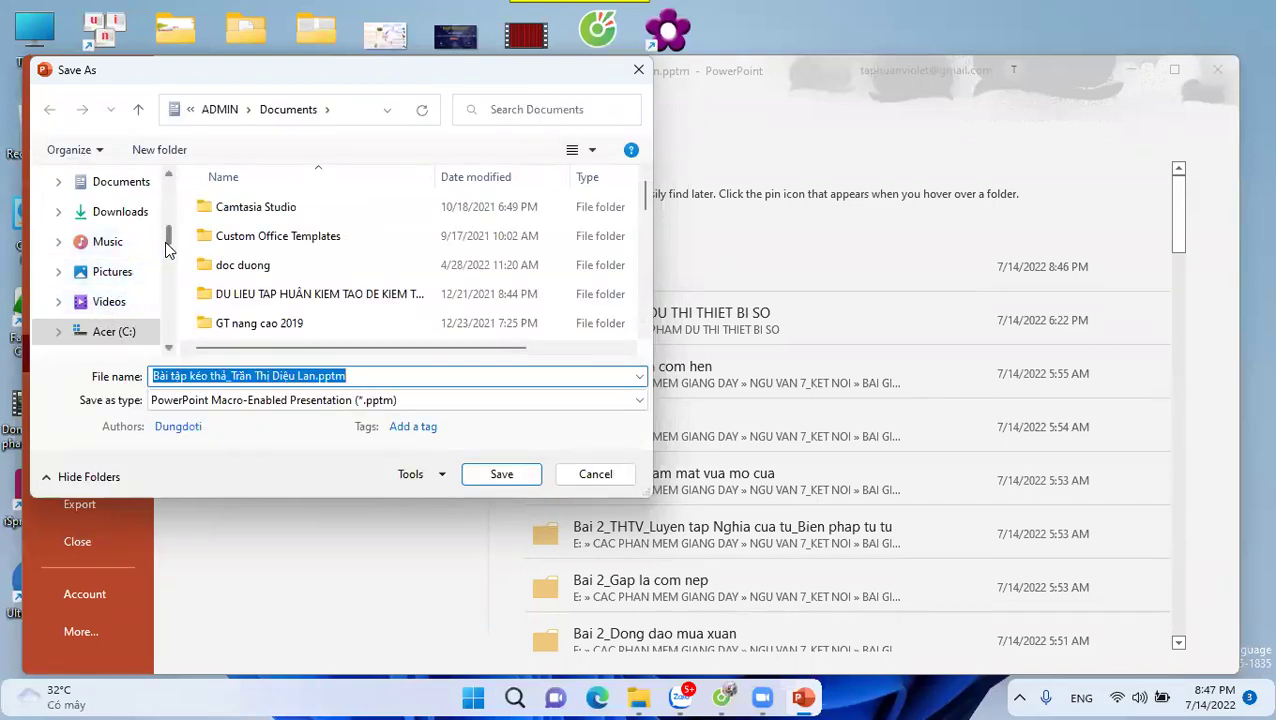
Choose the Desktop as the save location in the Save As dialog.
{"action": "scroll", "coordinate": [168, 250], "scroll_direction": "down", "scroll_amount": 3}
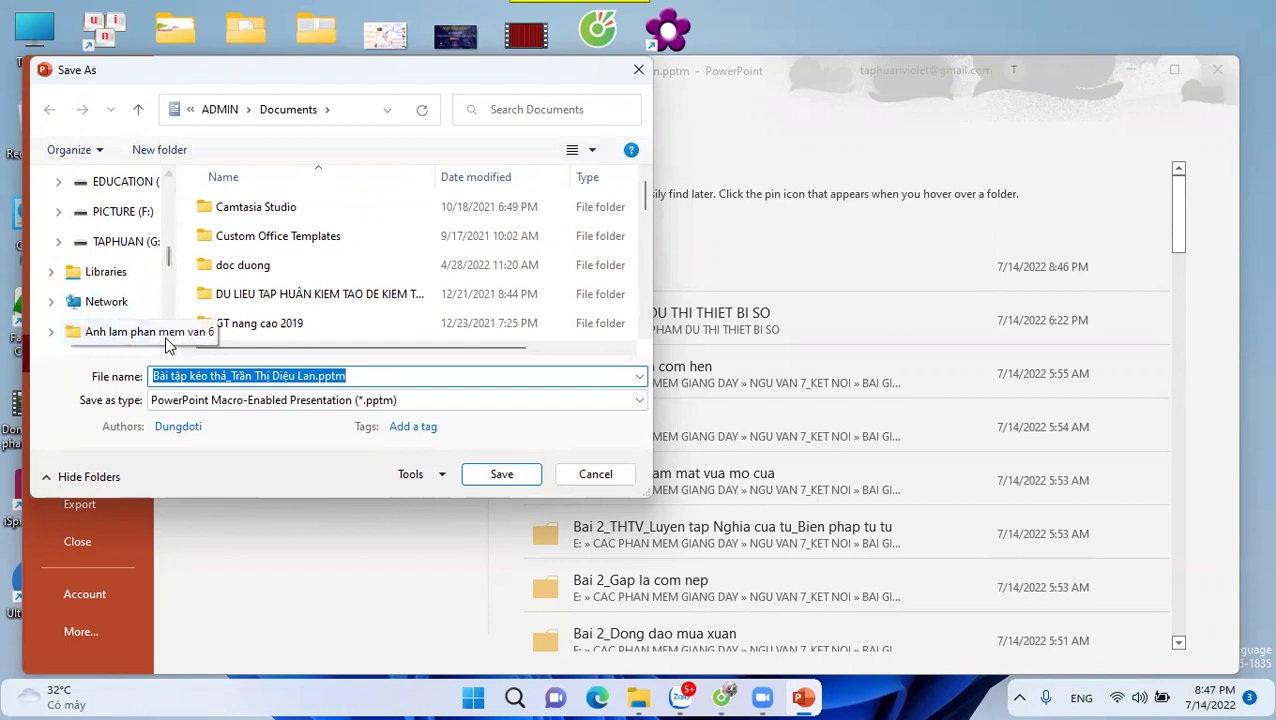
{"action": "left_click", "coordinate": [170, 180]}
{"action": "left_click", "coordinate": [169, 183]}
{"action": "left_click", "coordinate": [168, 180]}
{"action": "left_click", "coordinate": [168, 180]}
{"action": "left_click", "coordinate": [168, 180]}
{"action": "left_click", "coordinate": [168, 180]}
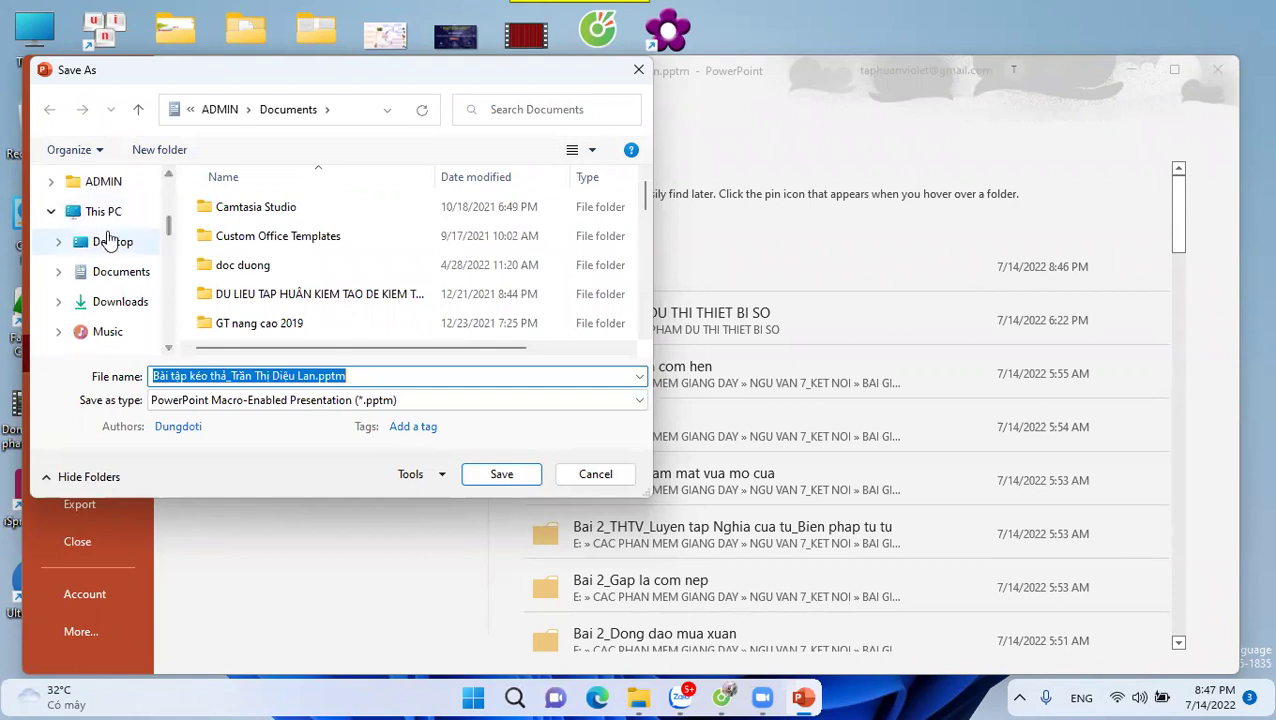
{"action": "left_click", "coordinate": [110, 242]}
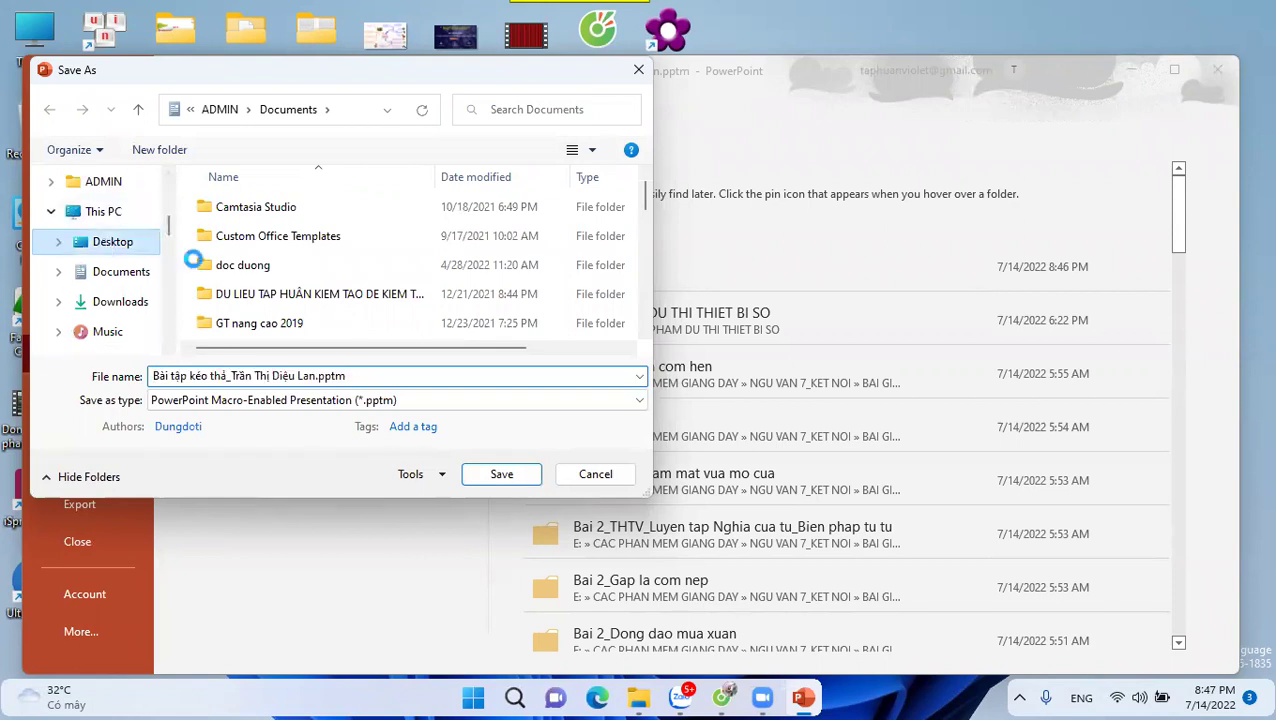
Save as JPEG File Interchange Format, exporting just the current slide.
{"action": "left_click", "coordinate": [420, 408]}
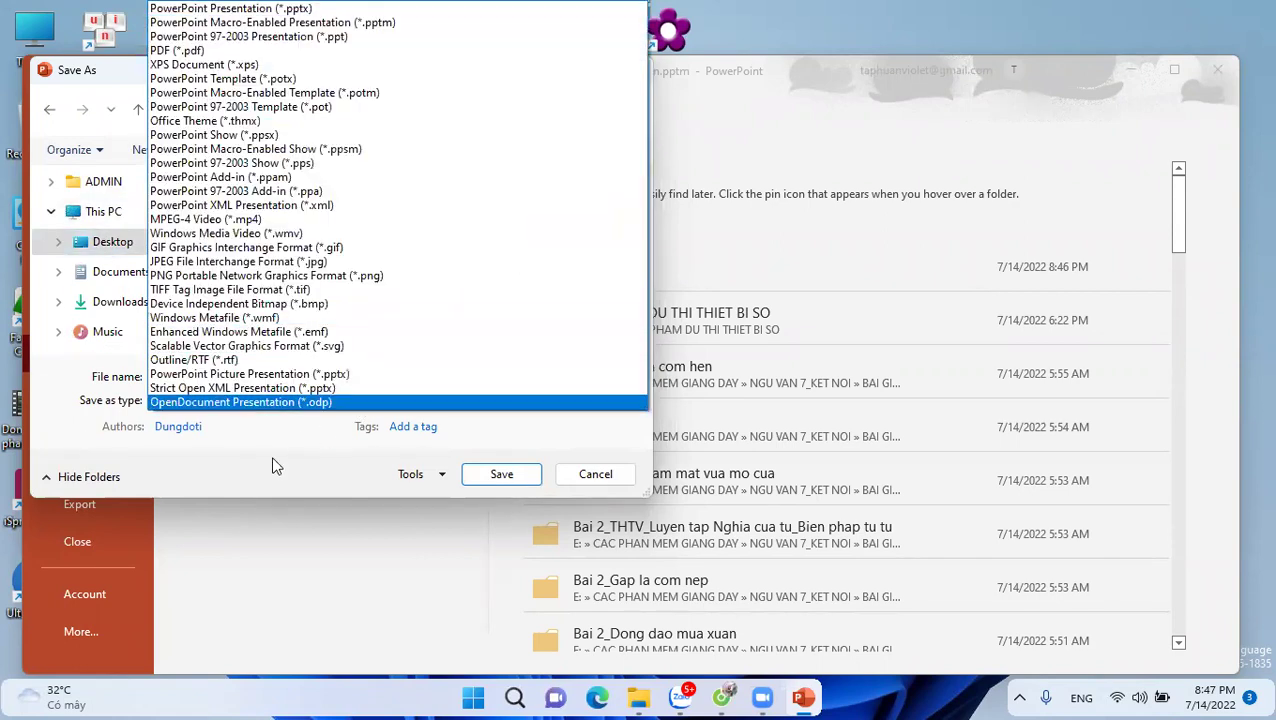
{"action": "left_click", "coordinate": [250, 410]}
{"action": "left_click", "coordinate": [250, 400]}
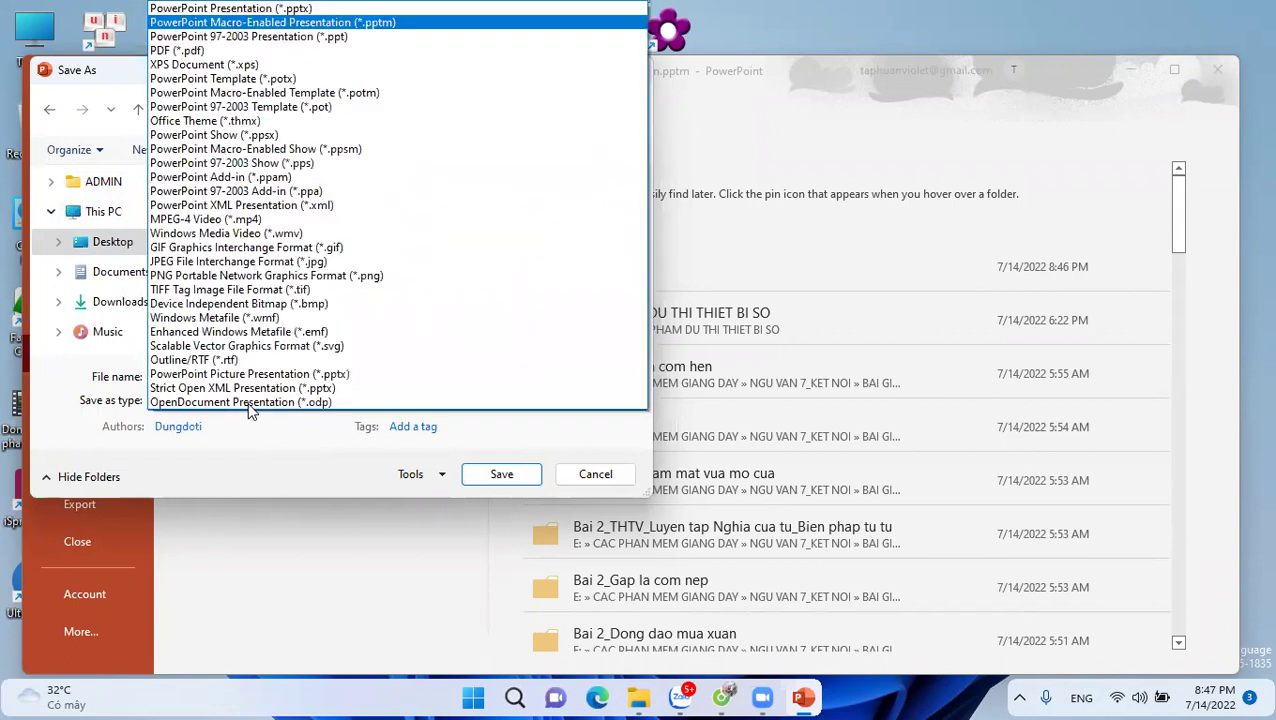
{"action": "left_click", "coordinate": [222, 262]}
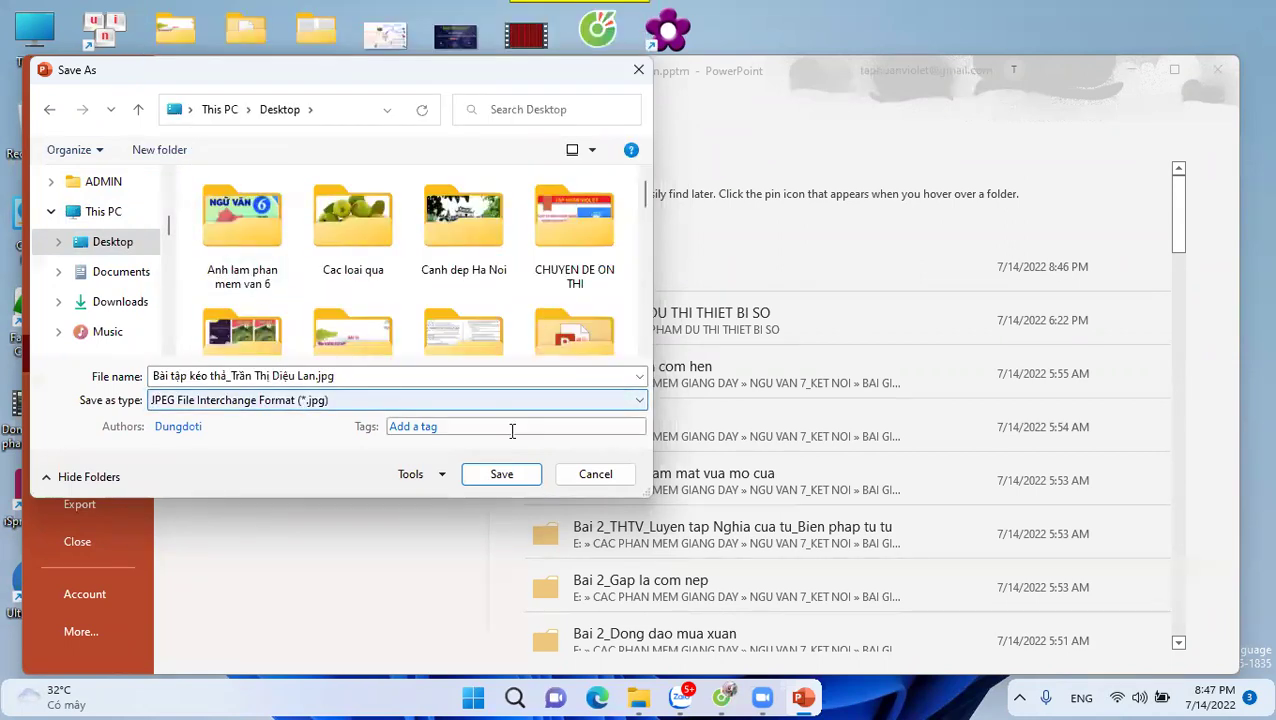
{"action": "left_click", "coordinate": [497, 474]}
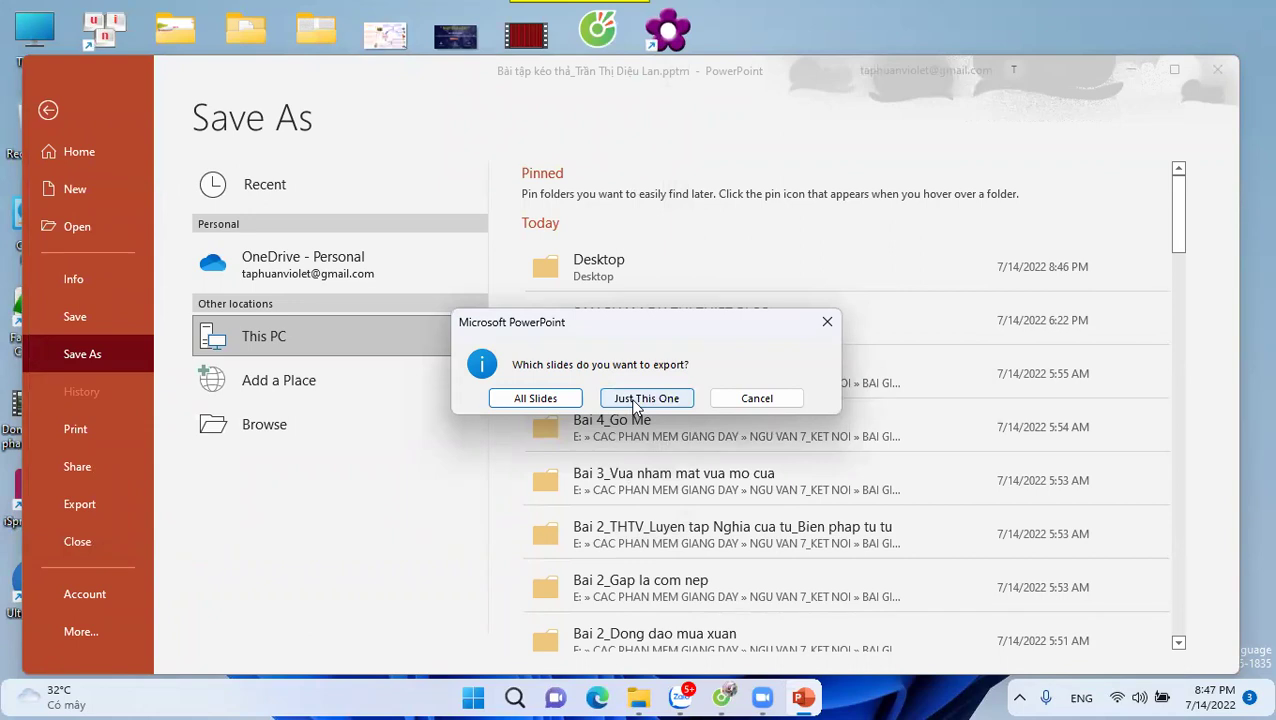
{"action": "left_click", "coordinate": [633, 400]}
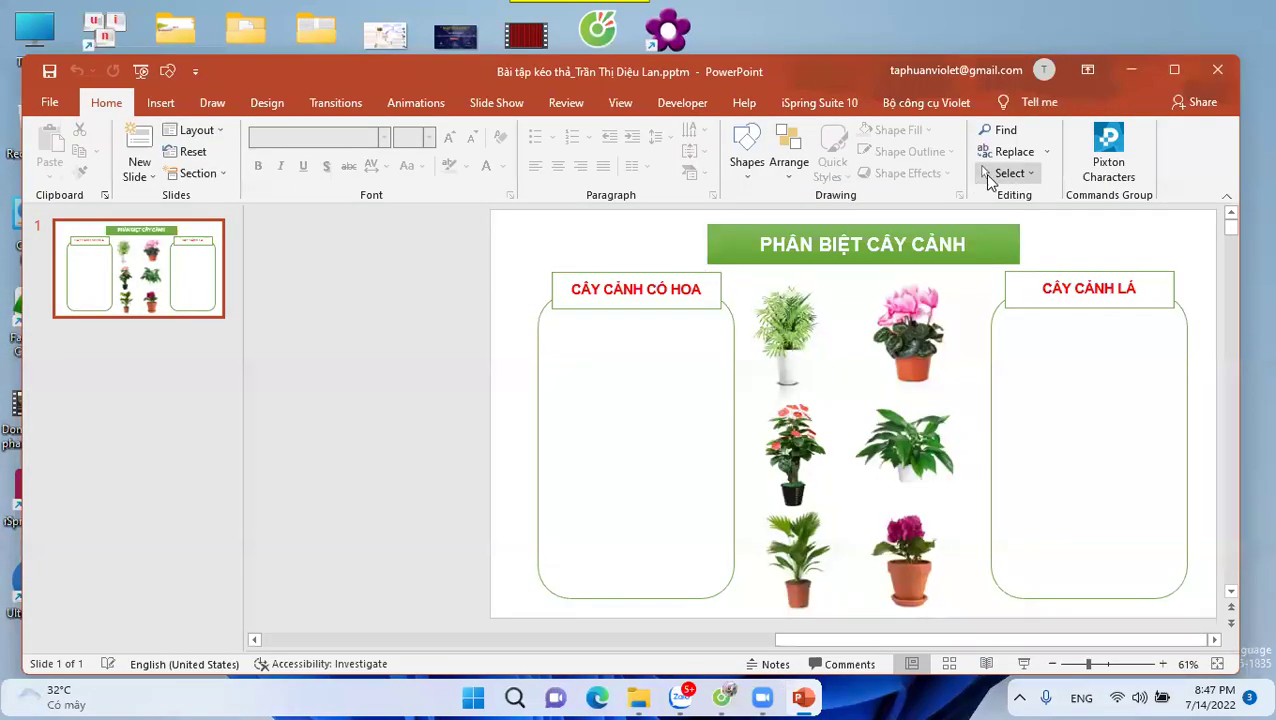
Close PowerPoint and move the exported JPG beside the .pptm file on the desktop.
{"action": "left_click", "coordinate": [1214, 72]}
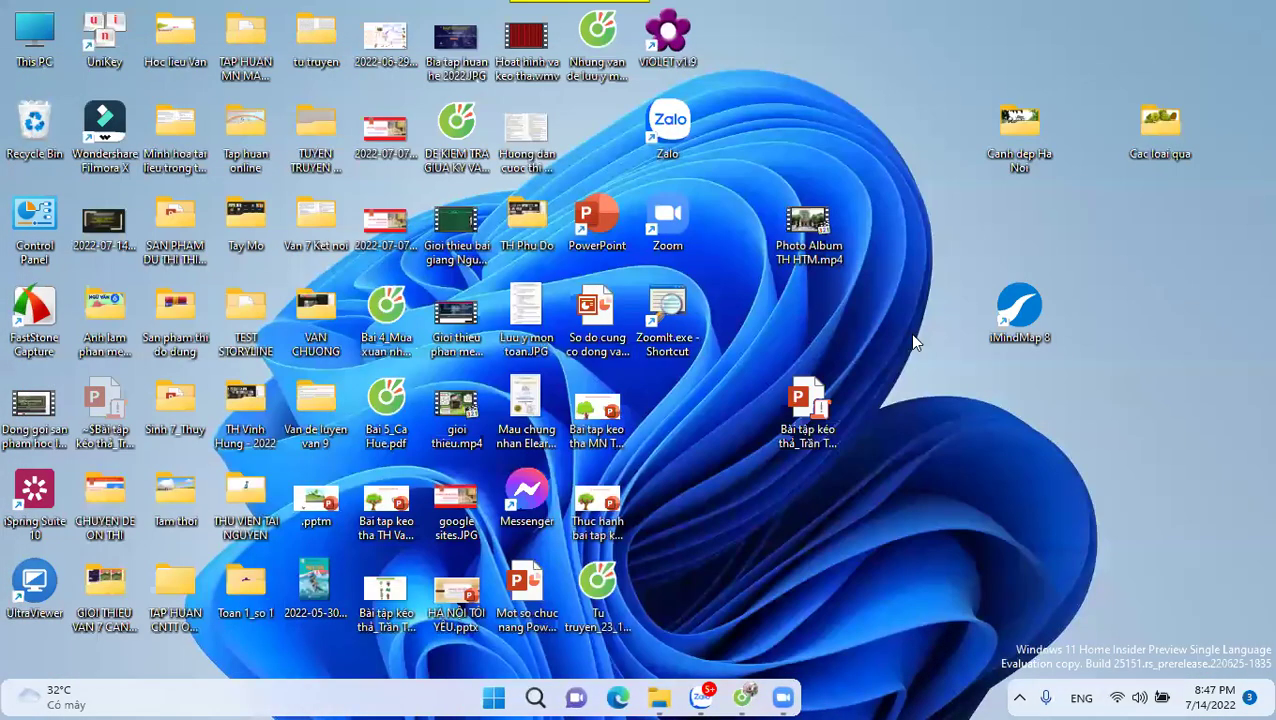
{"action": "left_click", "coordinate": [790, 428]}
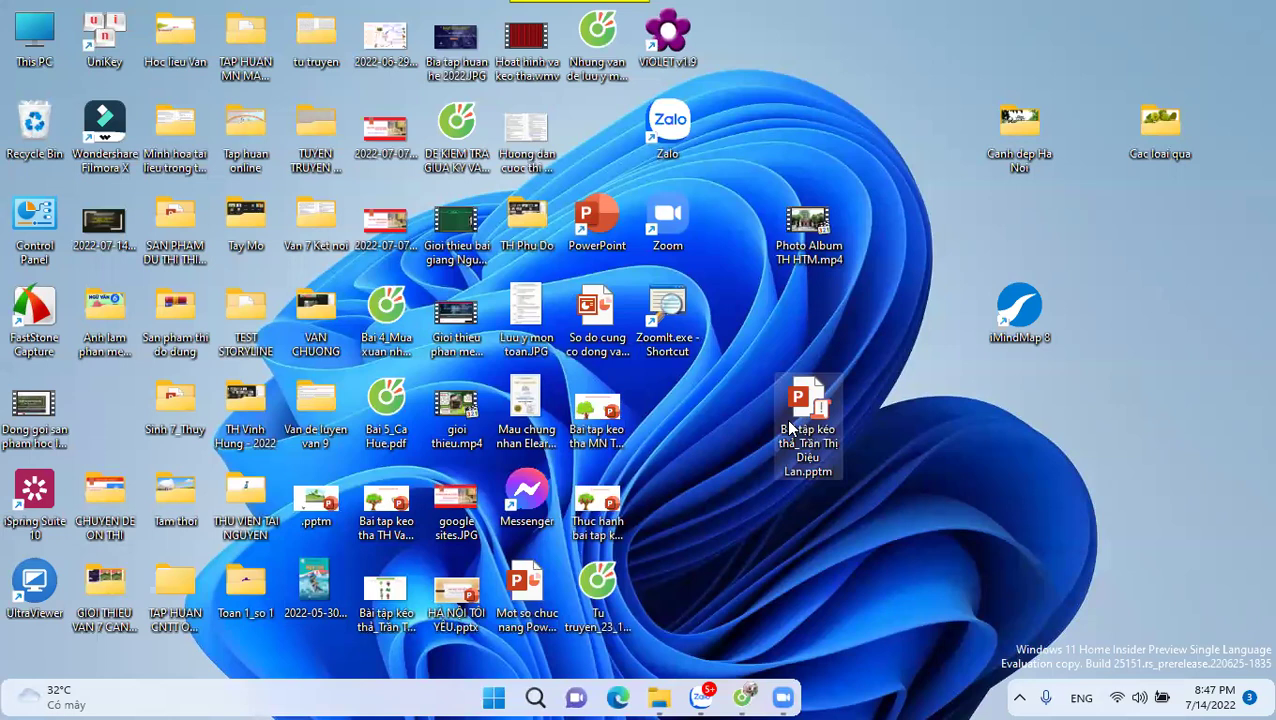
{"action": "left_click", "coordinate": [385, 613]}
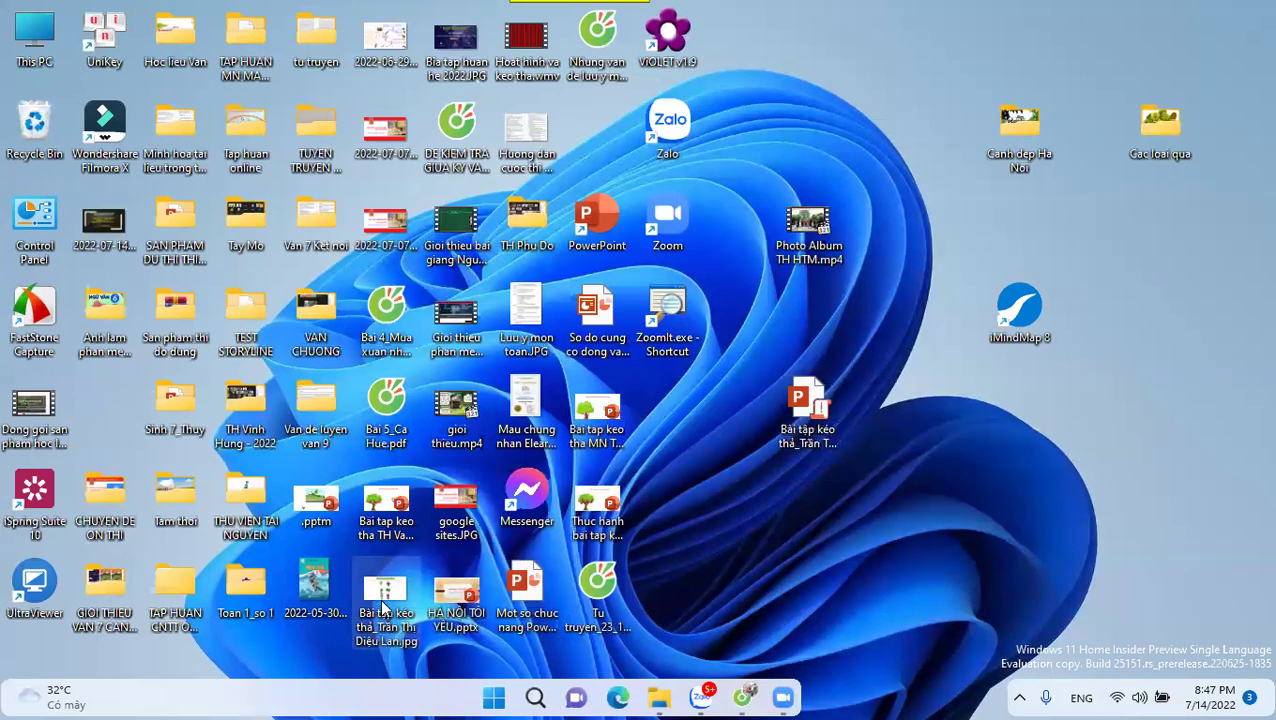
{"action": "left_click_drag", "start_coordinate": [384, 606], "coordinate": [898, 430]}
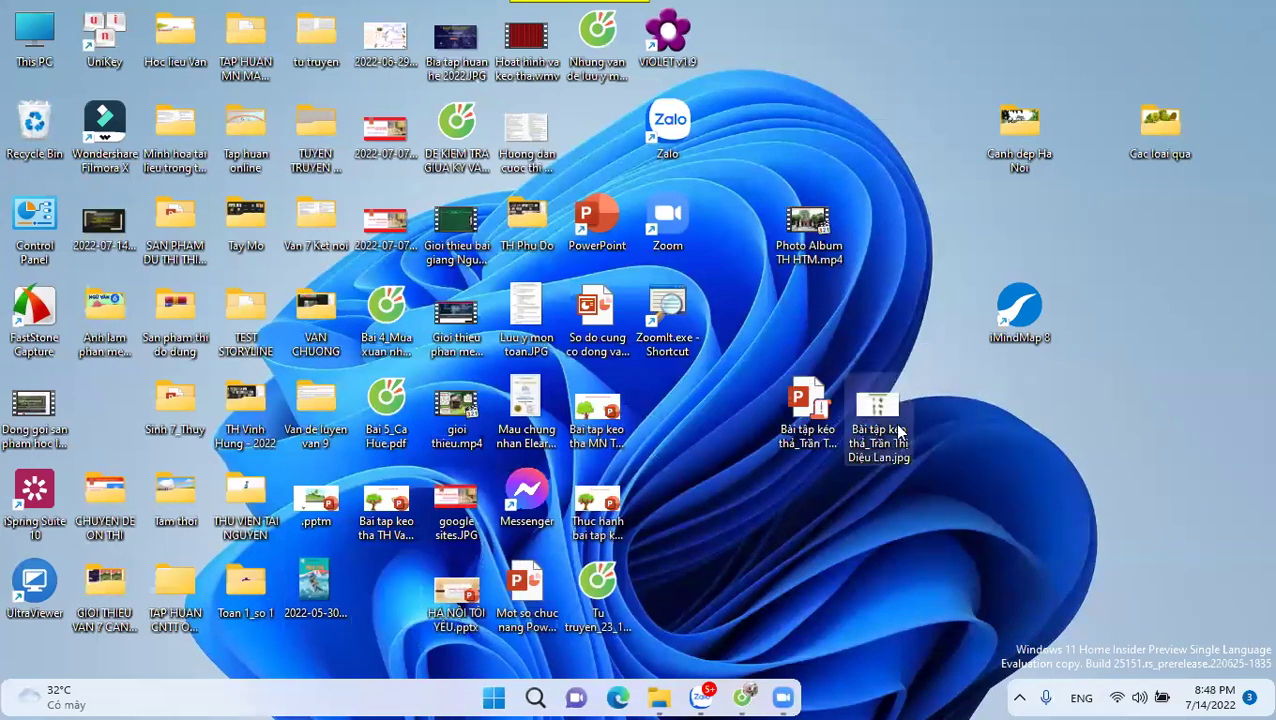
{"action": "left_click", "coordinate": [810, 428]}
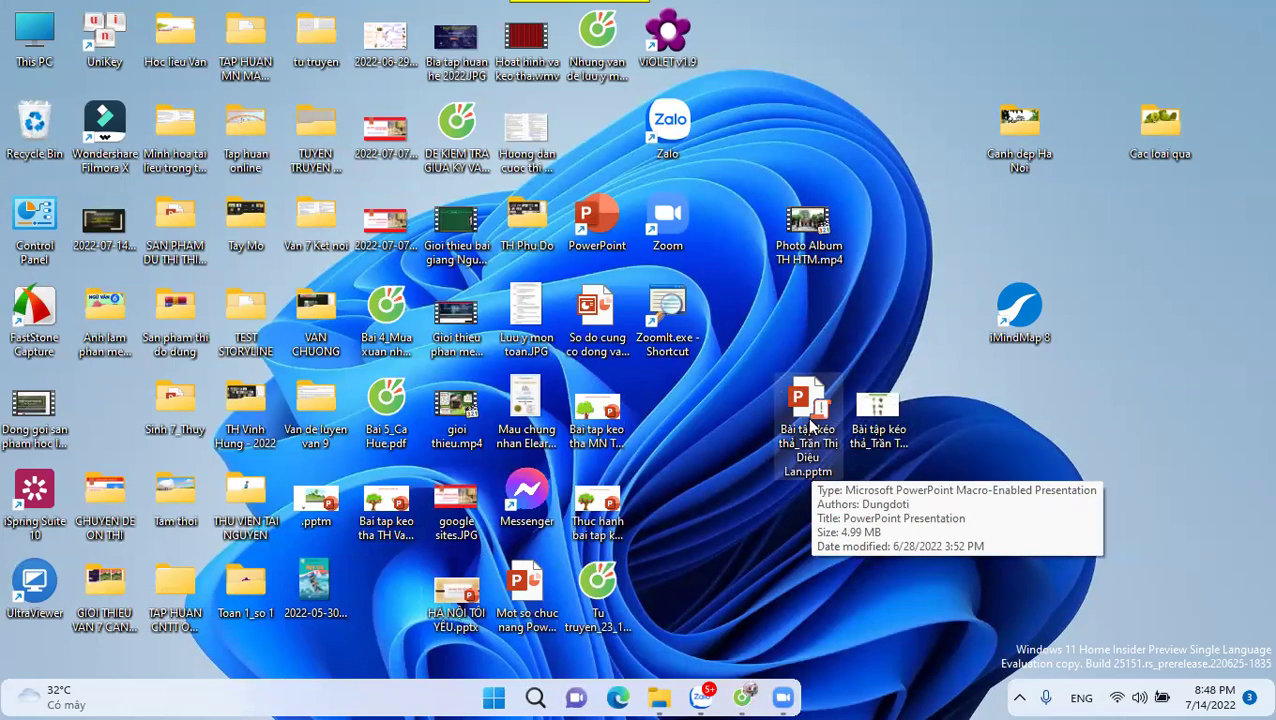
{"action": "left_click", "coordinate": [876, 428]}
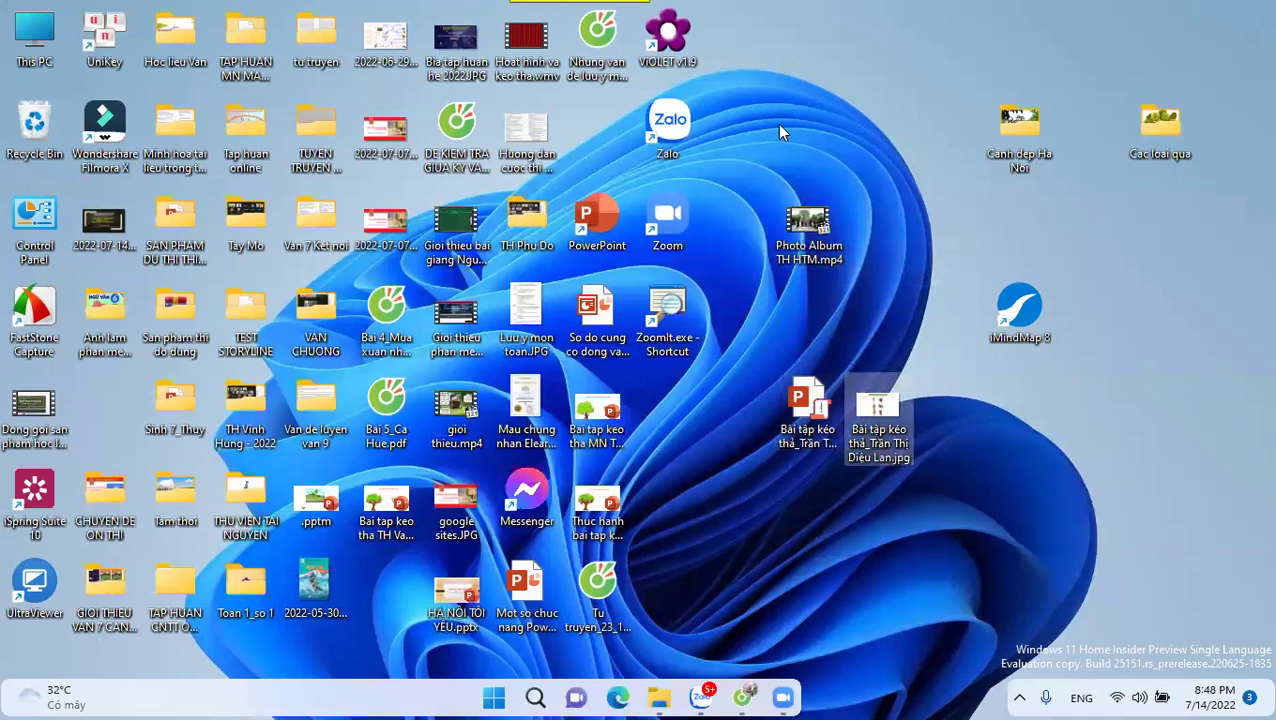
{"action": "left_click", "coordinate": [741, 697]}
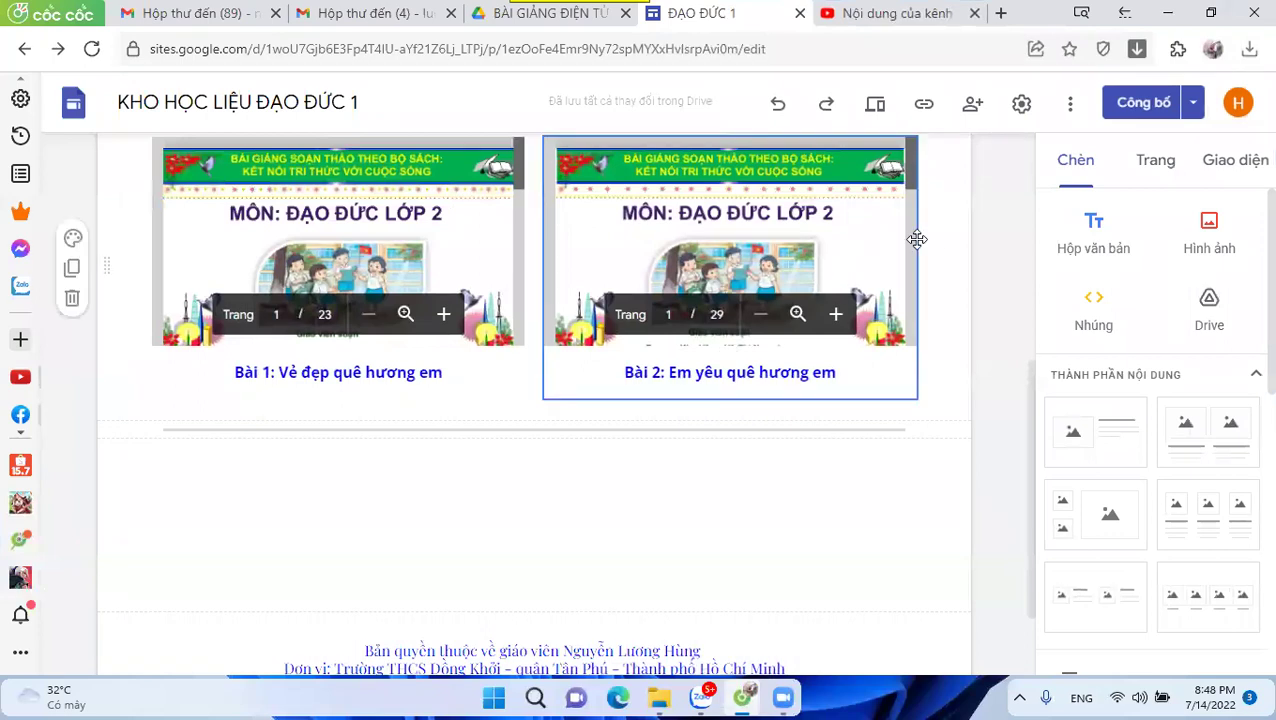
Create a new folder named BÀI TẬP KÉO THẢ inside LỚP ONLINE - KHO HỌC LIỆU SỐ.
{"action": "left_click", "coordinate": [560, 14]}
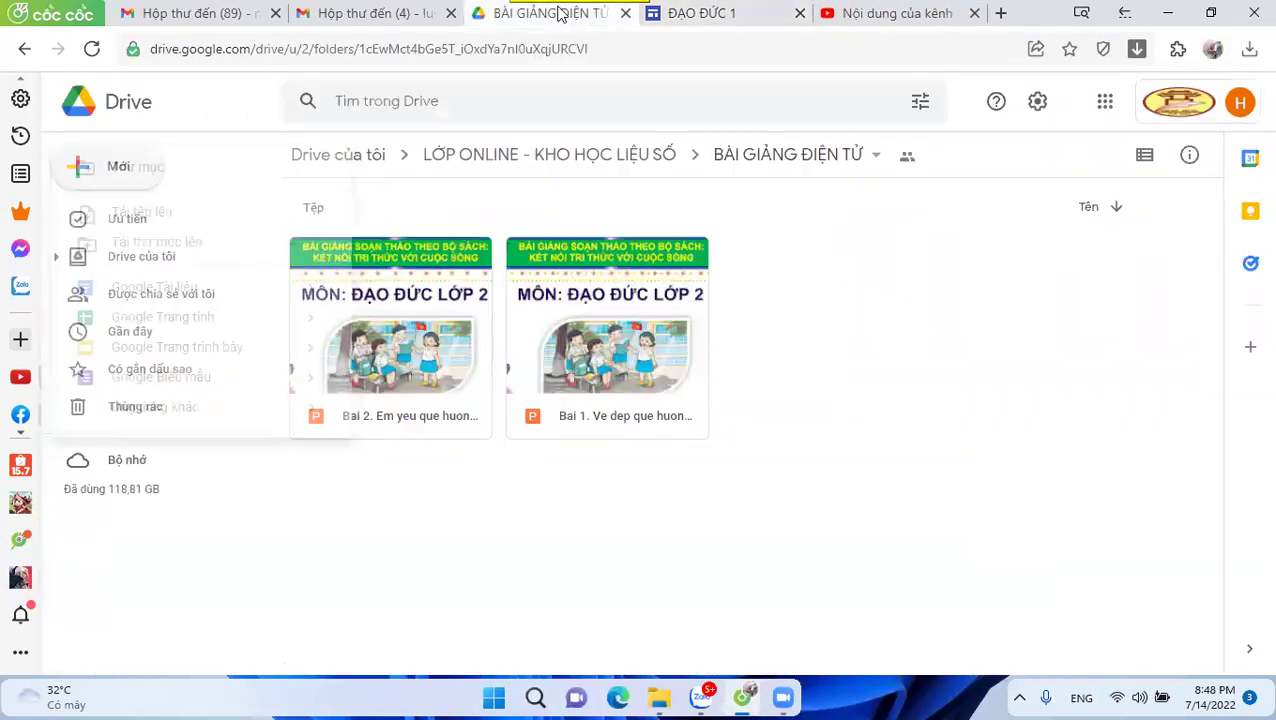
{"action": "left_click", "coordinate": [570, 160]}
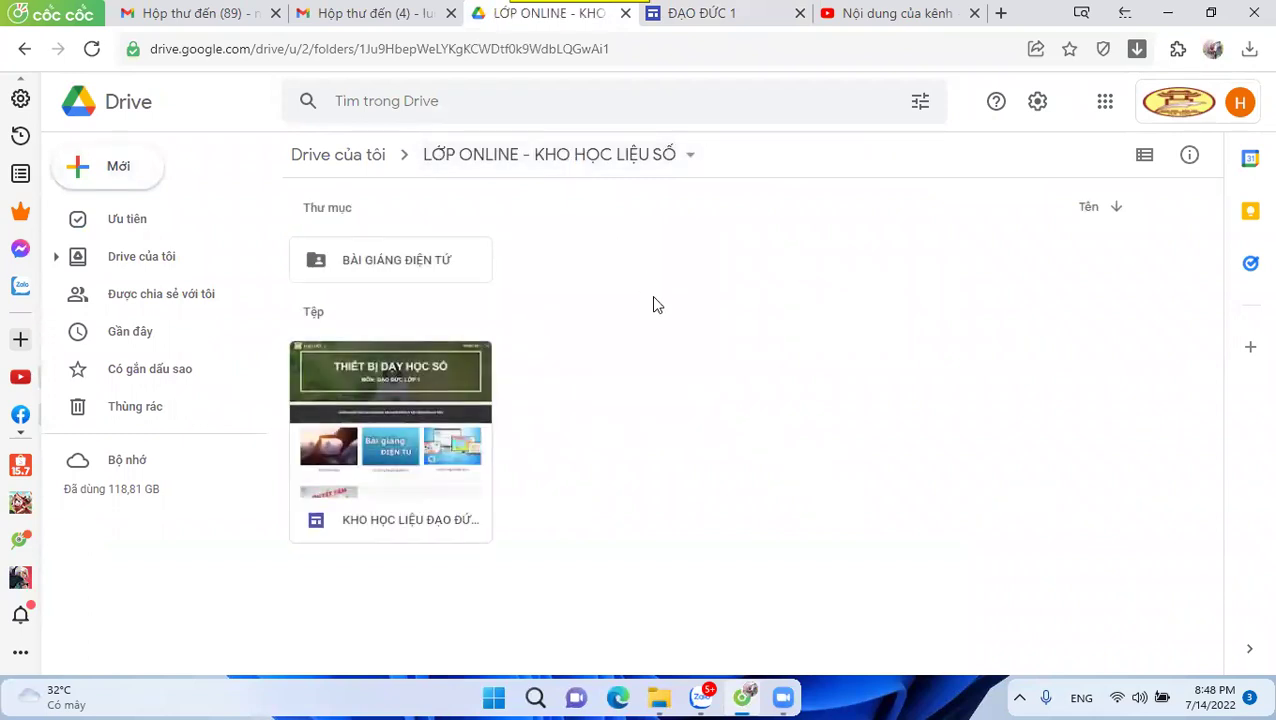
{"action": "right_click", "coordinate": [655, 303]}
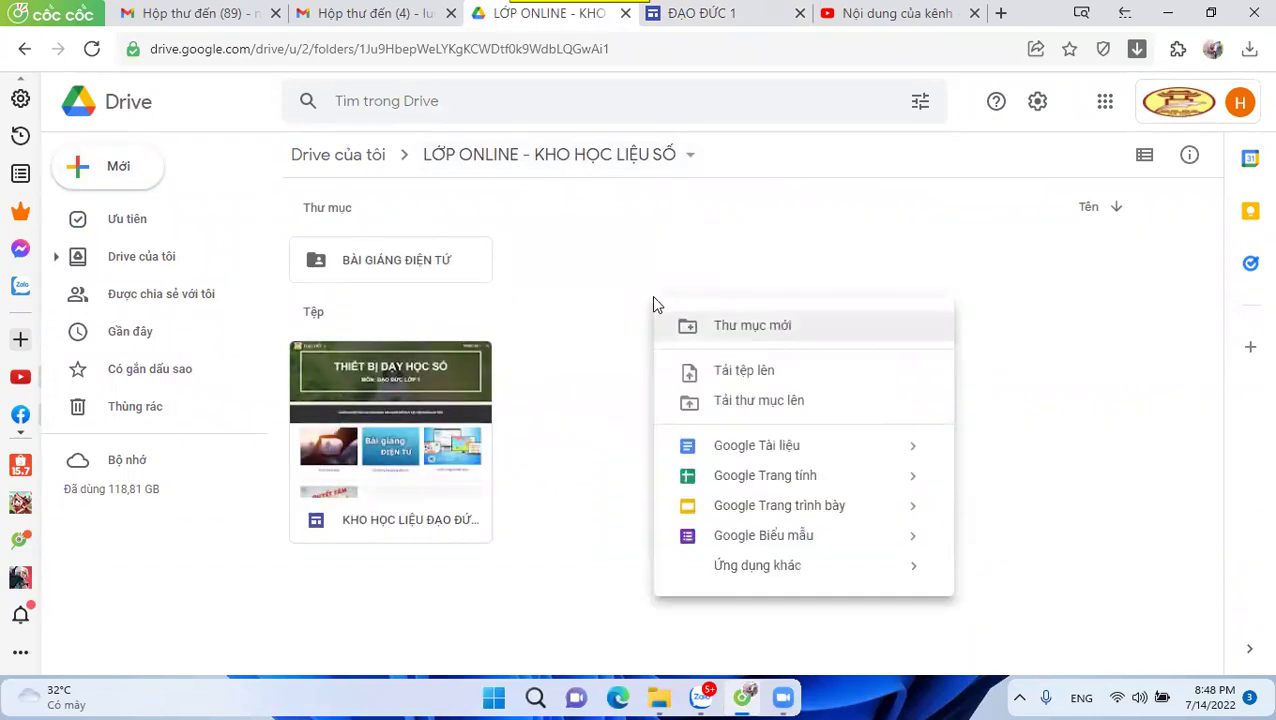
{"action": "left_click", "coordinate": [755, 330]}
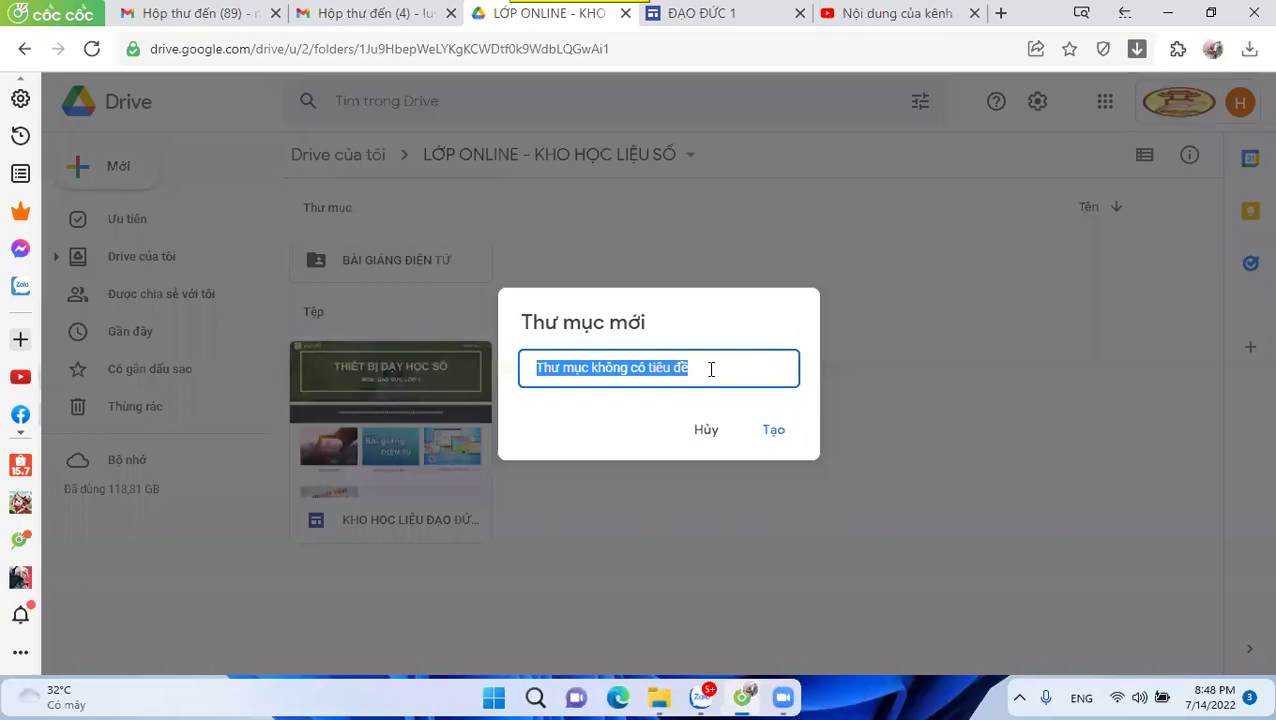
{"action": "key", "text": "Caps_Lock"}
{"action": "type", "text": "BA"}
{"action": "type", "text": "ẬP KÉO THẢ"}
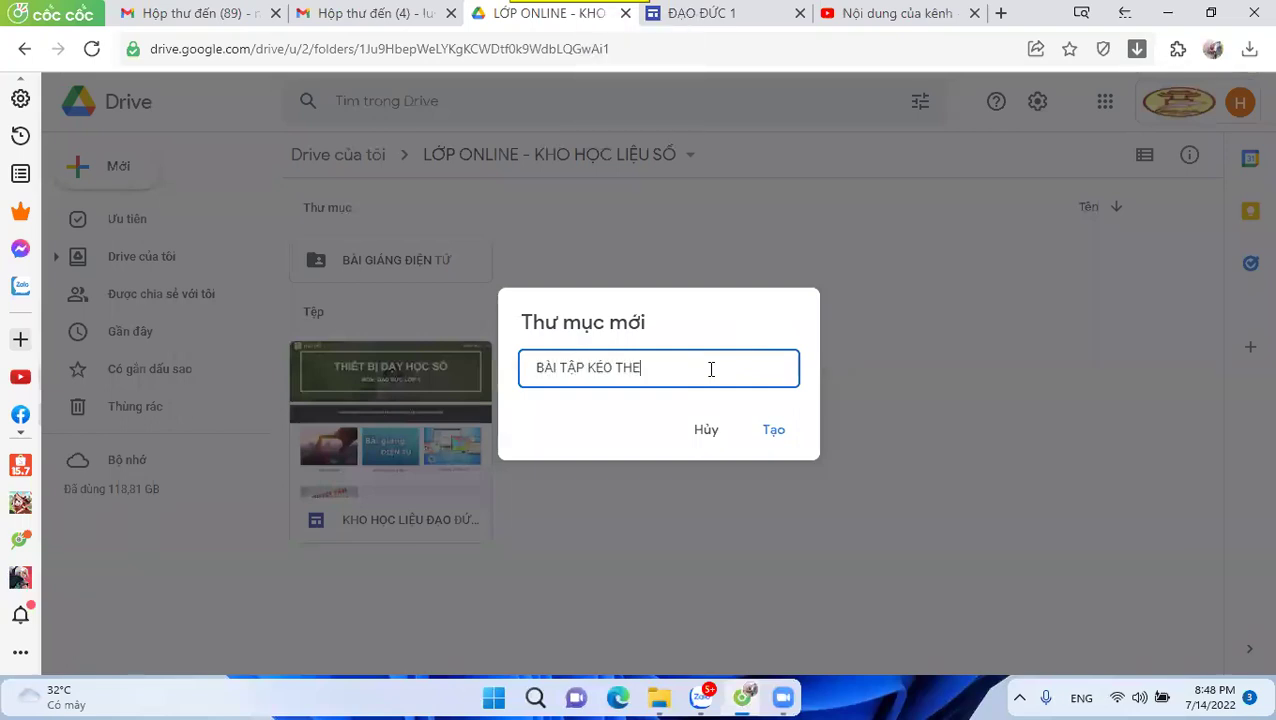
{"action": "left_click", "coordinate": [773, 430]}
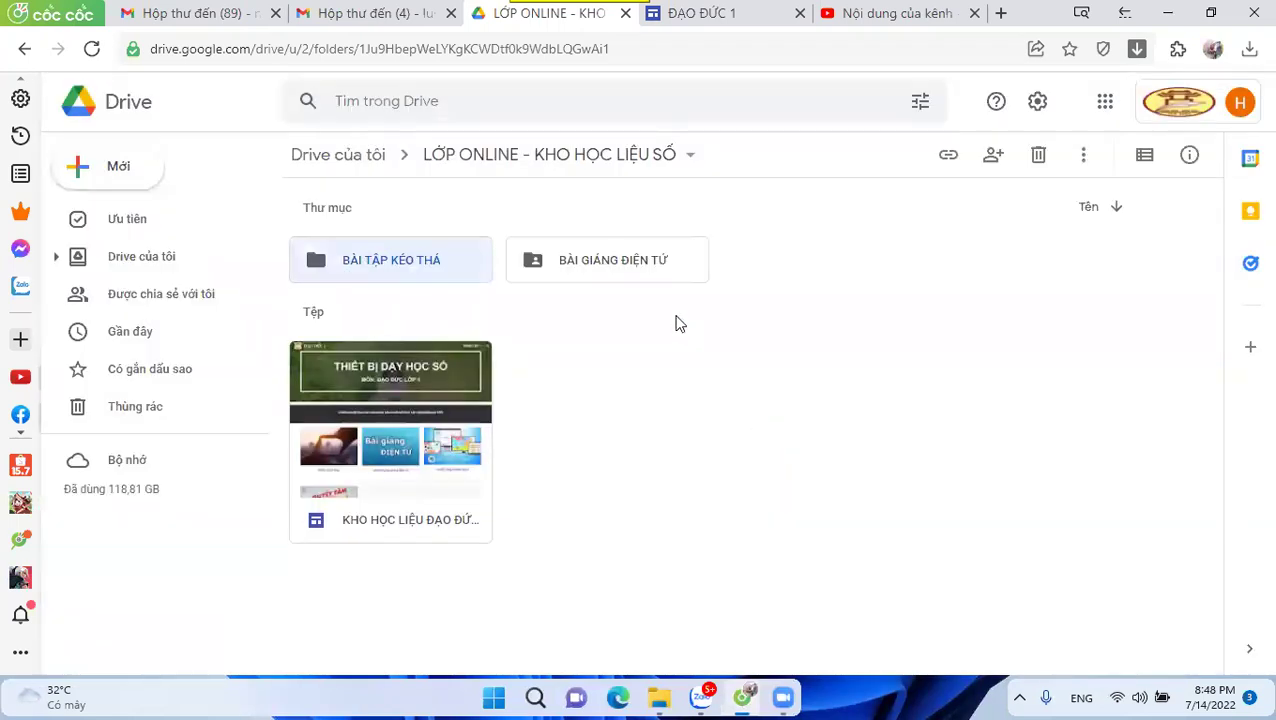
Share the folder so anyone with the link (Bất kỳ ai có đường liên kết) can view.
{"action": "right_click", "coordinate": [422, 276]}
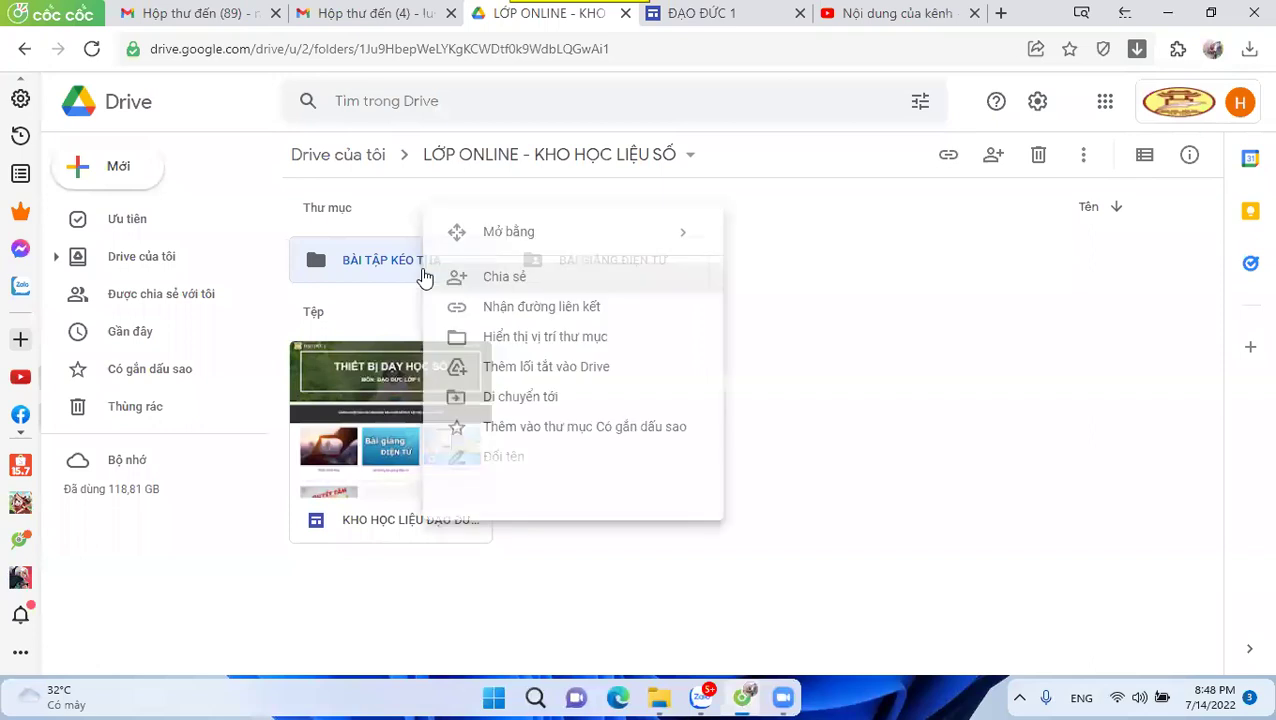
{"action": "left_click", "coordinate": [465, 283]}
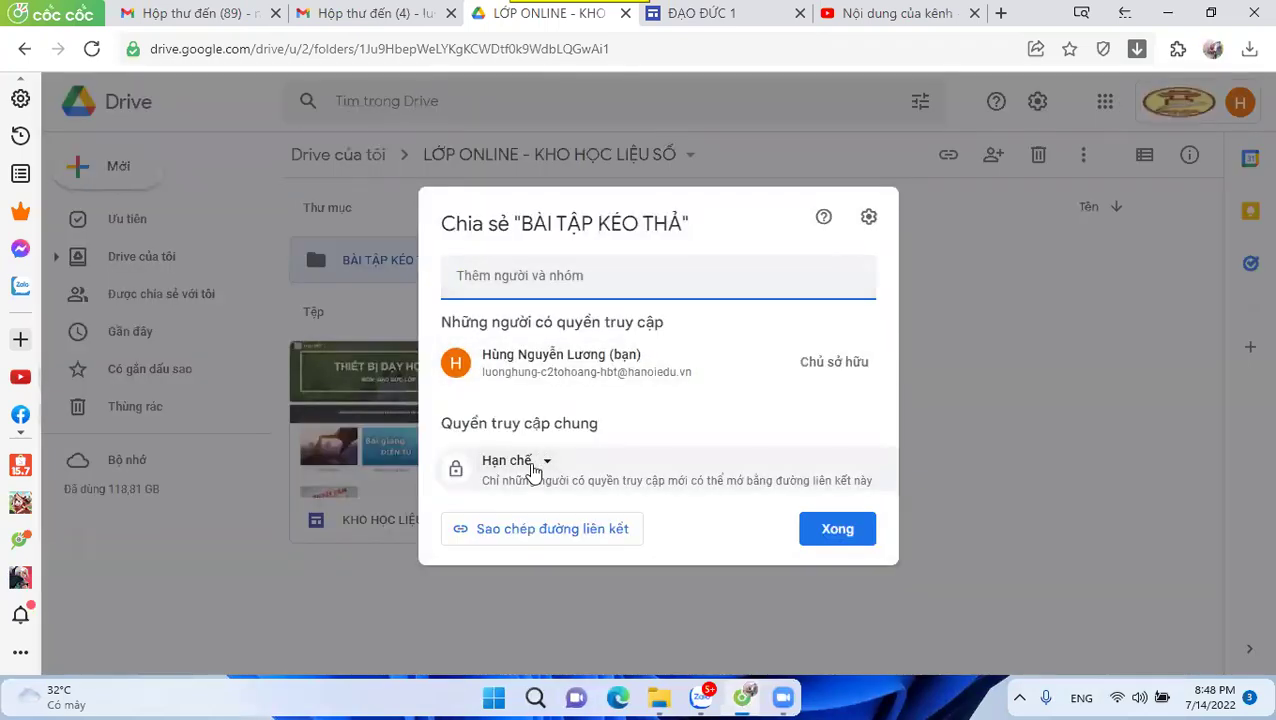
{"action": "left_click", "coordinate": [533, 468]}
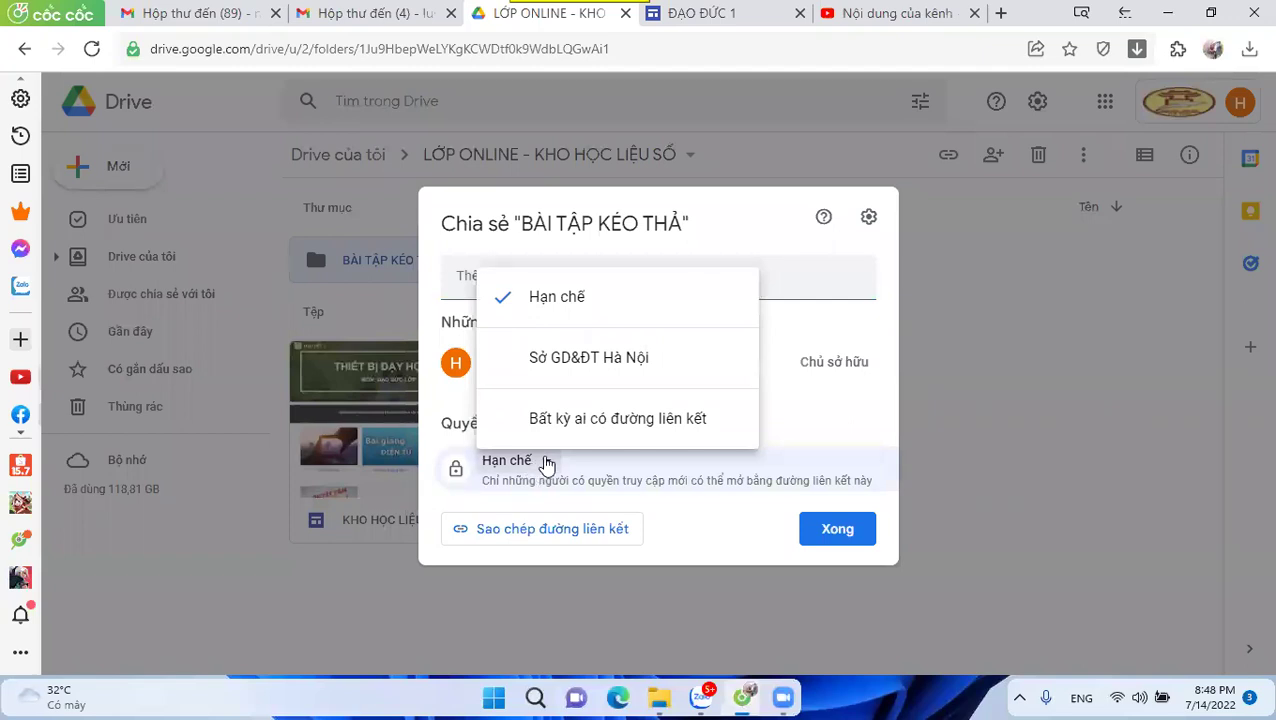
{"action": "left_click", "coordinate": [594, 420]}
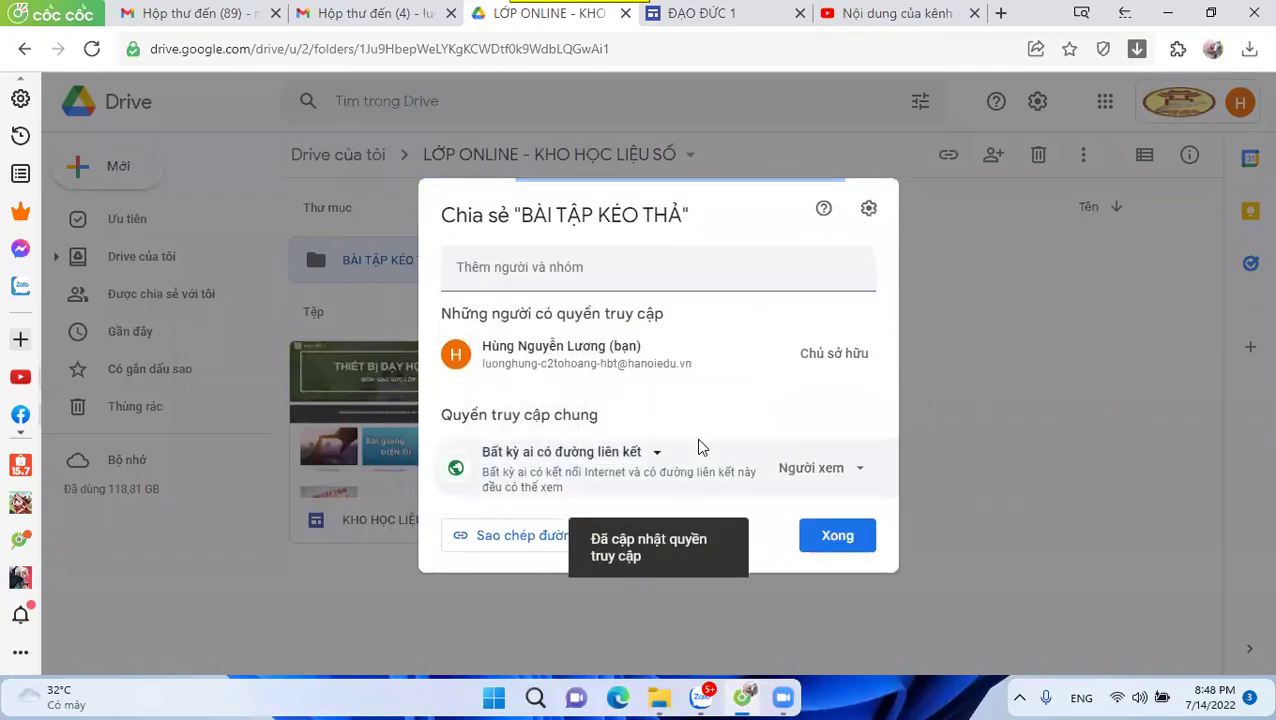
{"action": "left_click", "coordinate": [836, 537]}
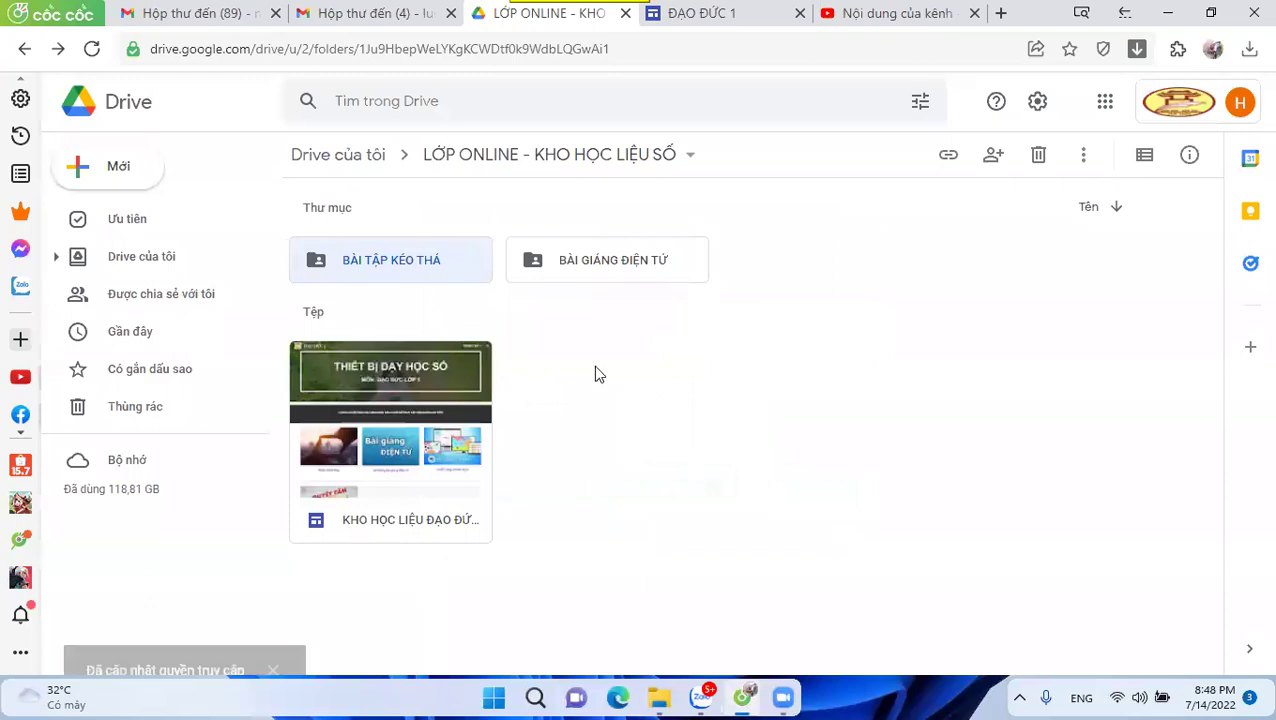
Open the BÀI TẬP KÉO THẢ folder and start a file upload from the Desktop.
{"action": "double_click", "coordinate": [403, 279]}
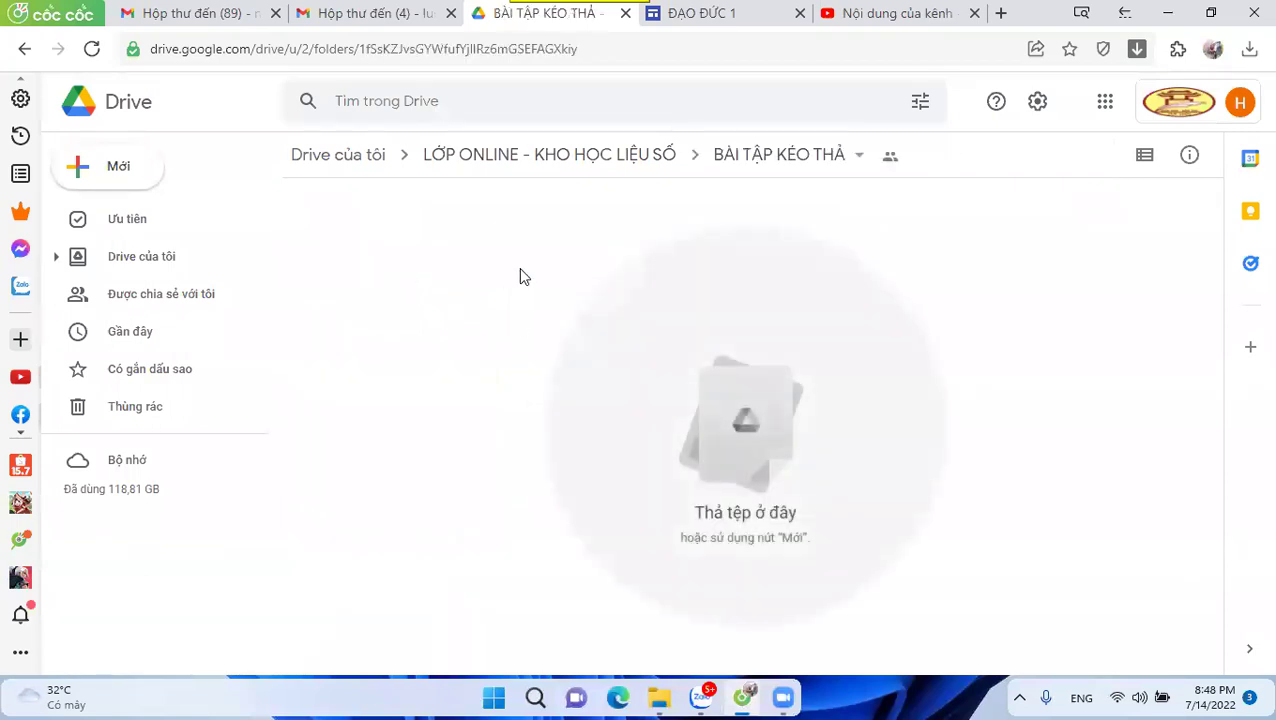
{"action": "left_click", "coordinate": [120, 184]}
{"action": "left_click", "coordinate": [134, 220]}
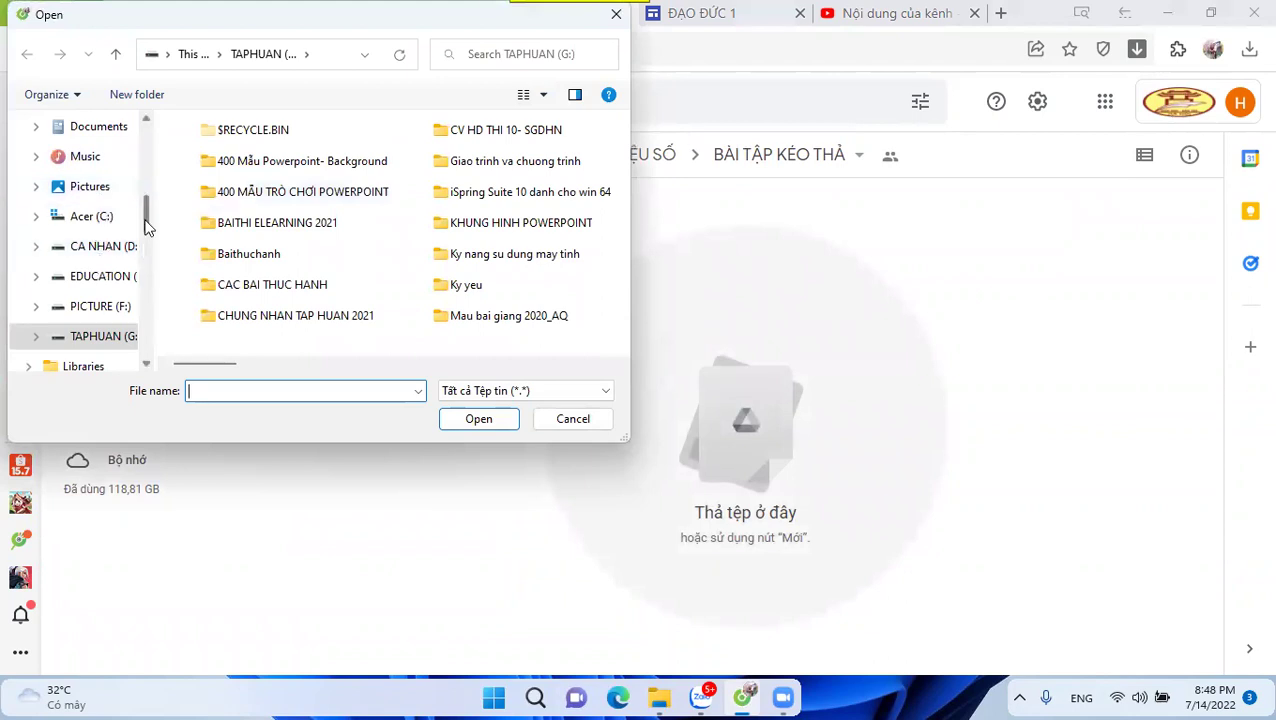
{"action": "left_click_drag", "start_coordinate": [148, 200], "coordinate": [150, 135]}
{"action": "left_click", "coordinate": [88, 157]}
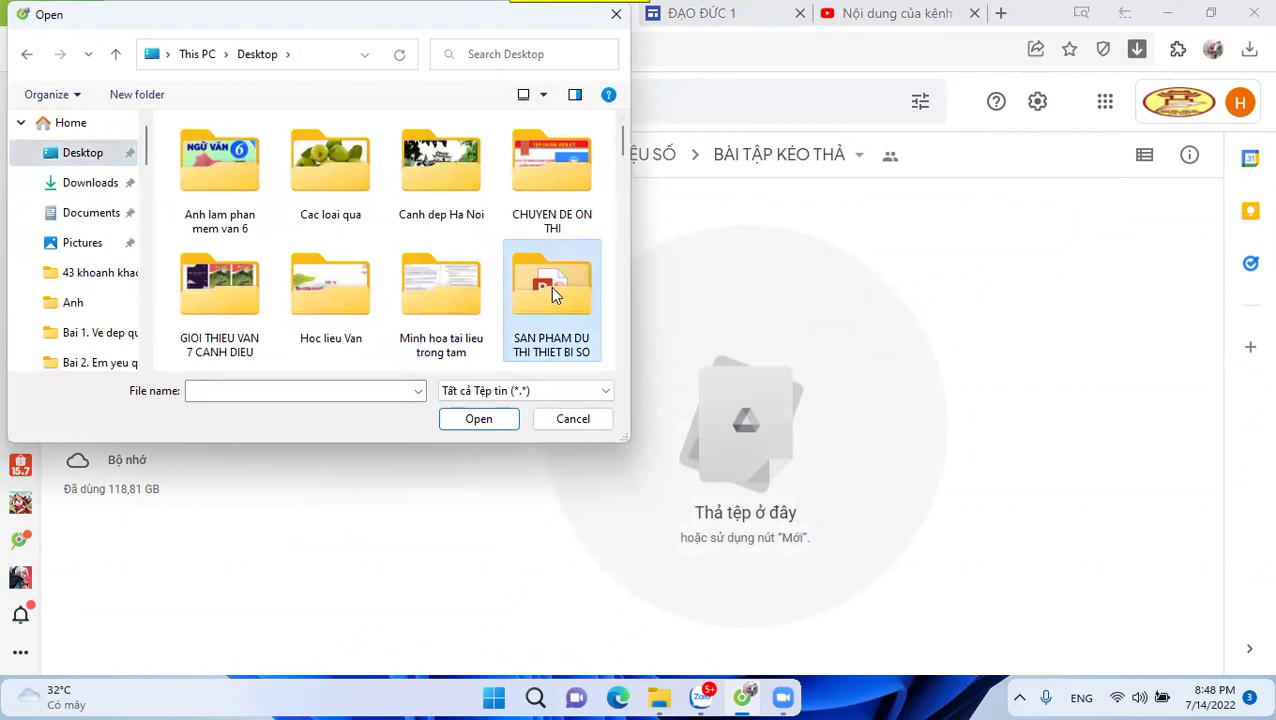
Upload the plant-sorting exercise JPG from the Desktop into the folder.
{"action": "scroll", "coordinate": [550, 286], "scroll_direction": "down", "scroll_amount": 3}
{"action": "scroll", "coordinate": [550, 286], "scroll_direction": "down", "scroll_amount": 3}
{"action": "scroll", "coordinate": [550, 286], "scroll_direction": "down", "scroll_amount": 2}
{"action": "left_click", "coordinate": [550, 300]}
{"action": "scroll", "coordinate": [552, 294], "scroll_direction": "down", "scroll_amount": 1}
{"action": "left_click", "coordinate": [552, 294]}
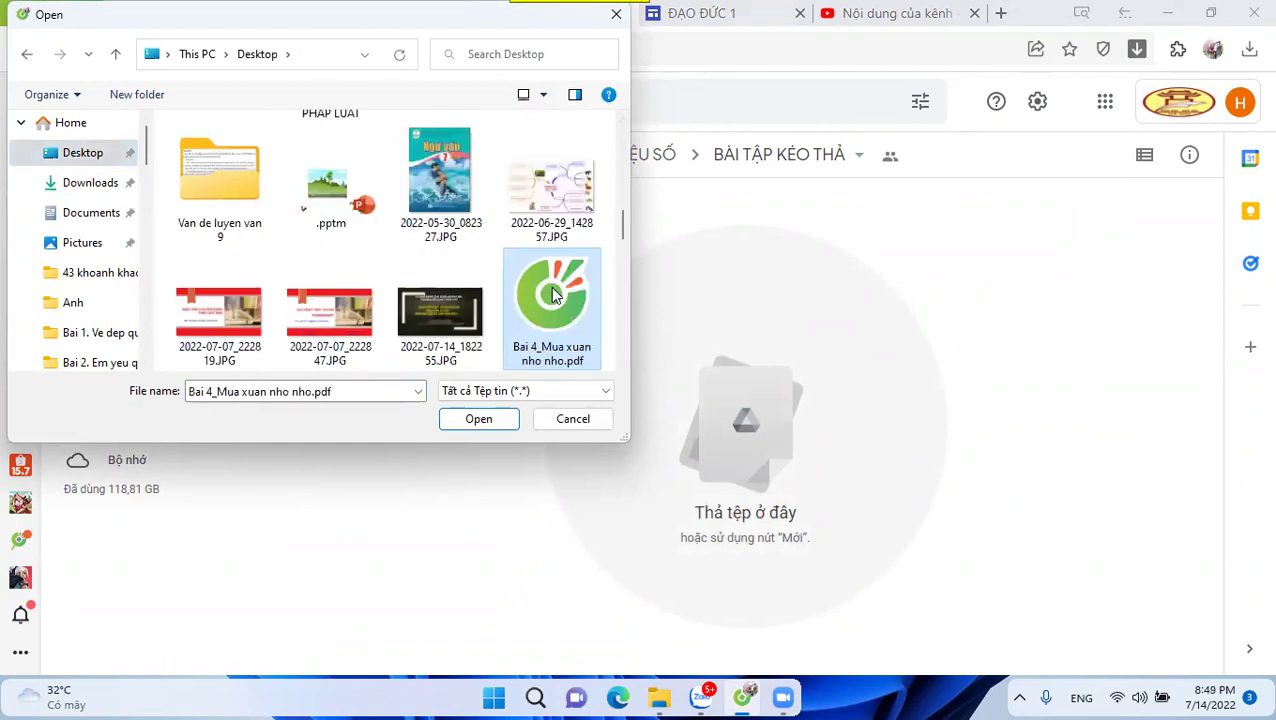
{"action": "scroll", "coordinate": [552, 294], "scroll_direction": "down", "scroll_amount": 1}
{"action": "left_click", "coordinate": [550, 286]}
{"action": "scroll", "coordinate": [550, 286], "scroll_direction": "down", "scroll_amount": 1}
{"action": "left_click", "coordinate": [550, 286]}
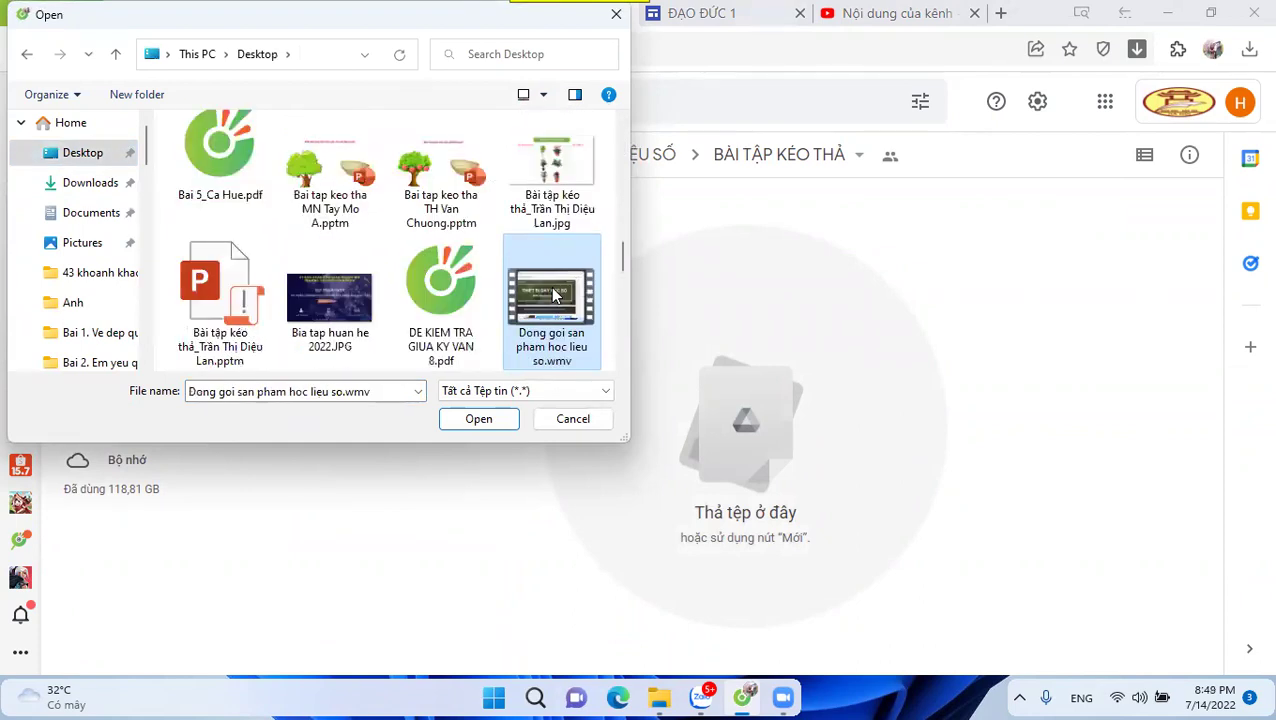
{"action": "double_click", "coordinate": [557, 165]}
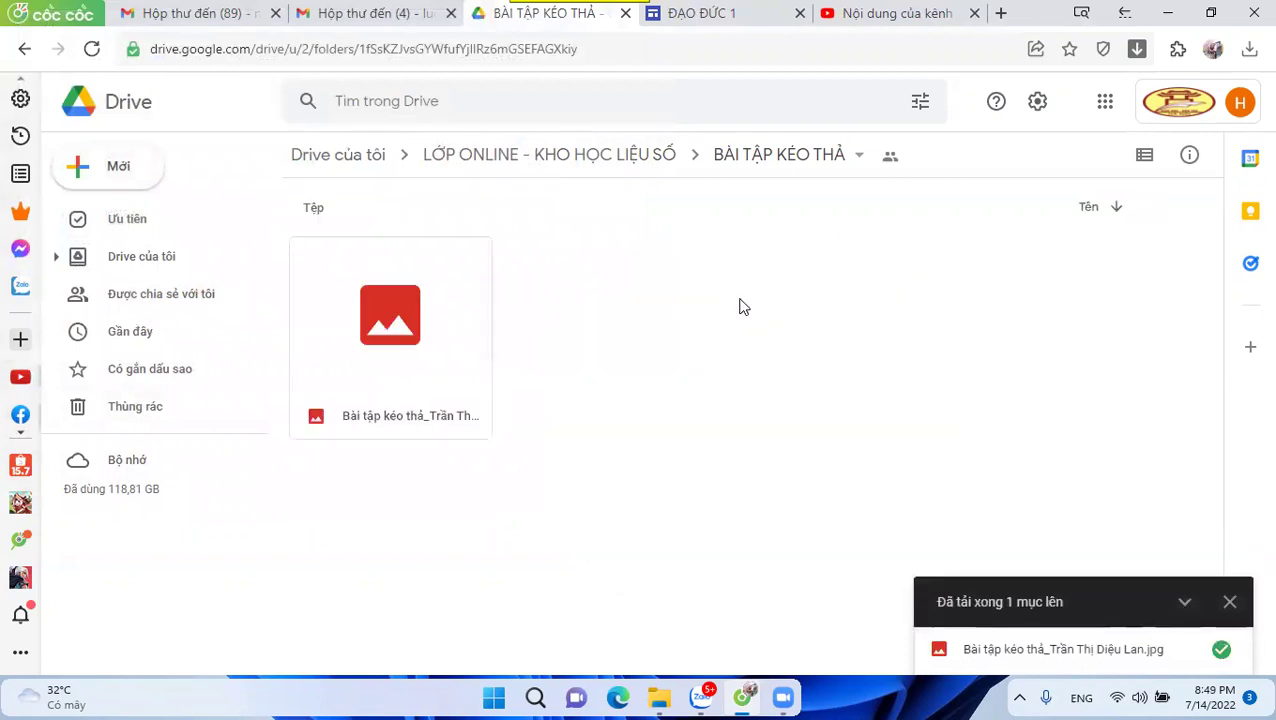
{"action": "left_click", "coordinate": [712, 16]}
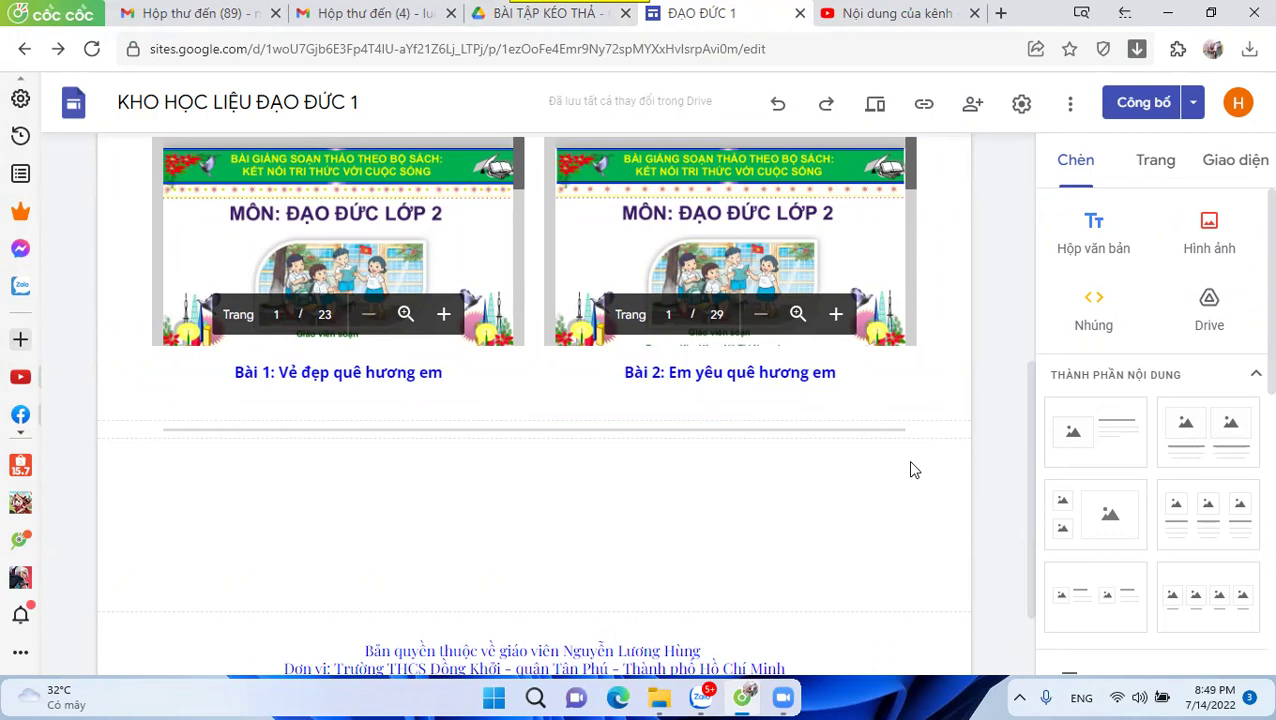
Add a two-image content block and delete both of its title text boxes.
{"action": "left_click", "coordinate": [1205, 427]}
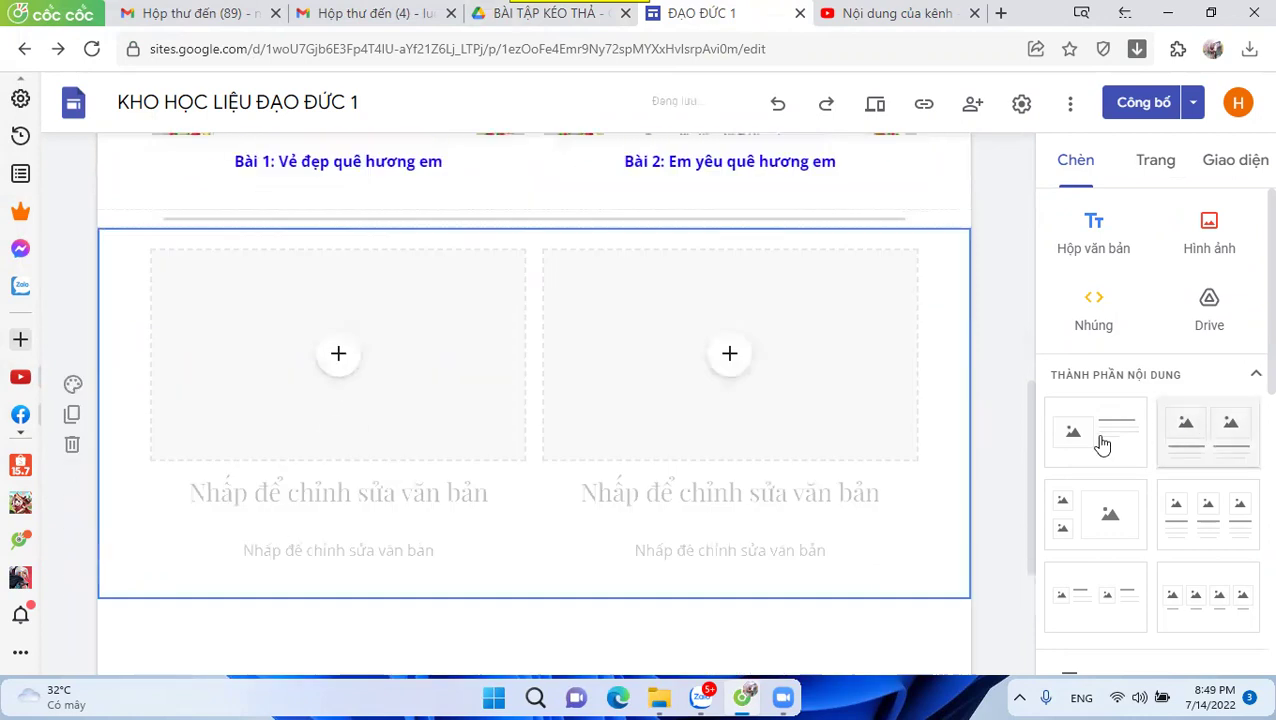
{"action": "left_click", "coordinate": [790, 465]}
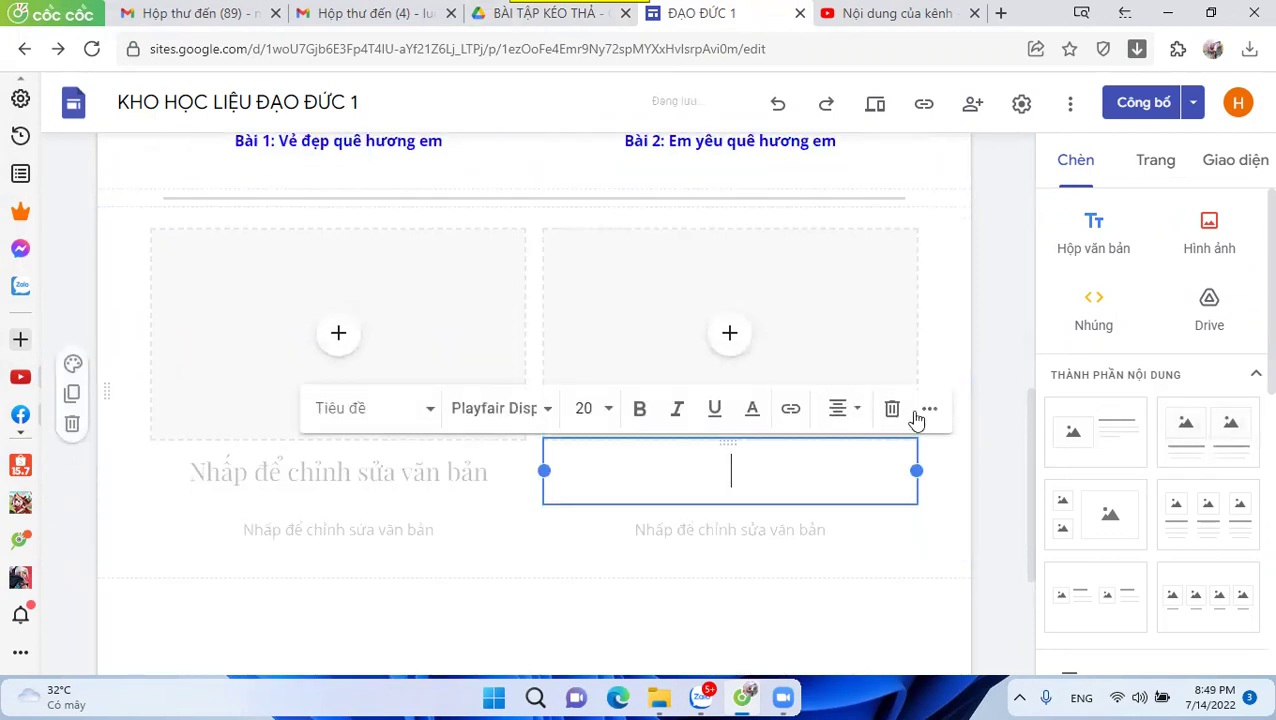
{"action": "left_click", "coordinate": [893, 406]}
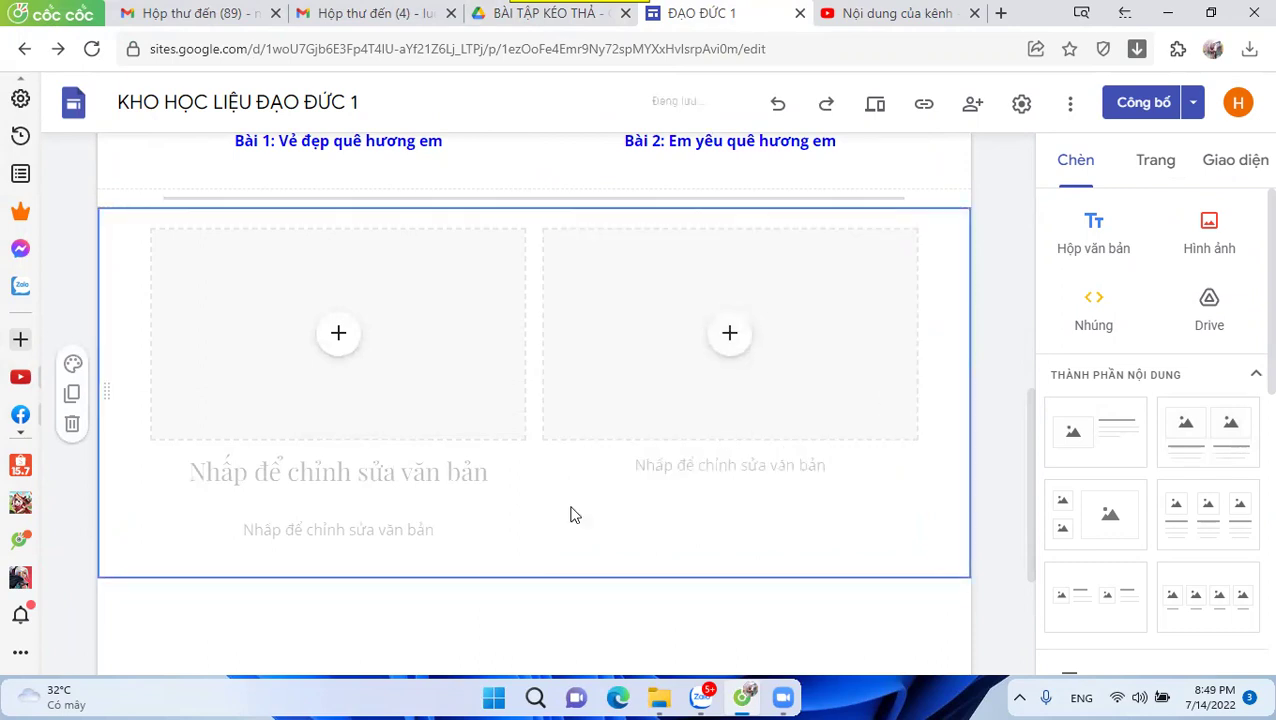
{"action": "left_click", "coordinate": [476, 476]}
{"action": "left_click", "coordinate": [739, 410]}
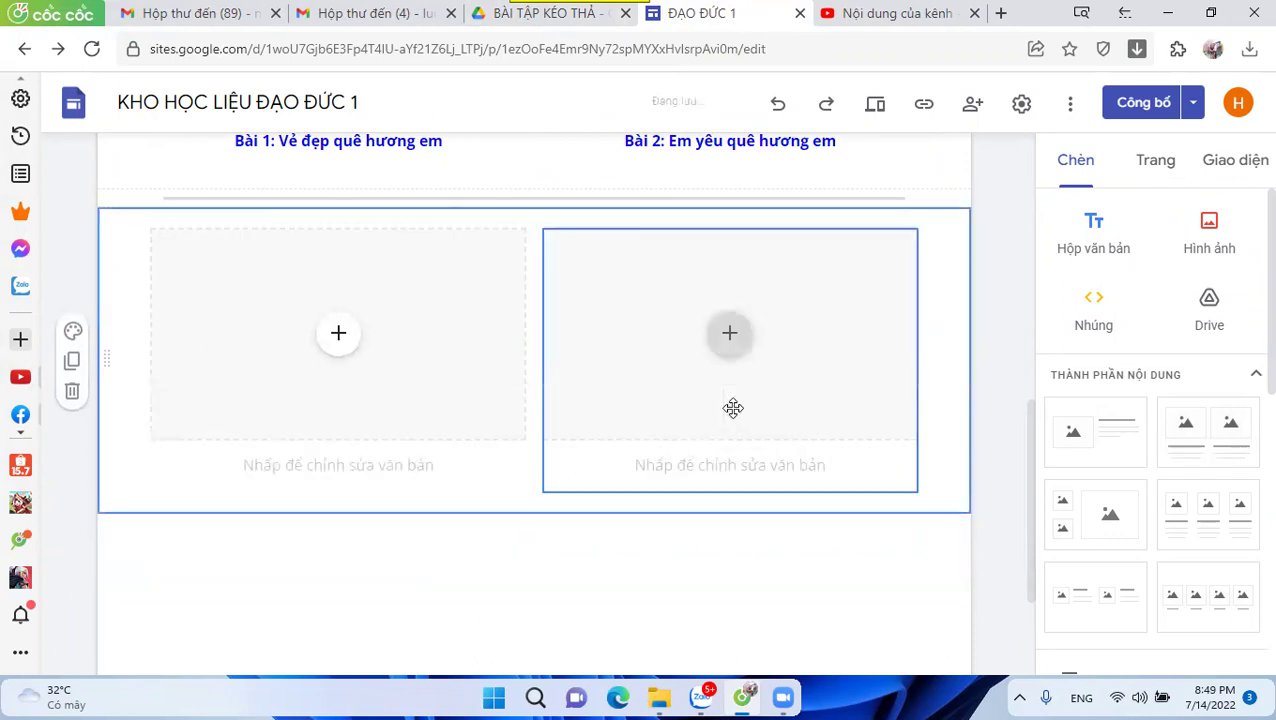
Bring up the insert choices for the left image placeholder.
{"action": "left_click", "coordinate": [339, 336]}
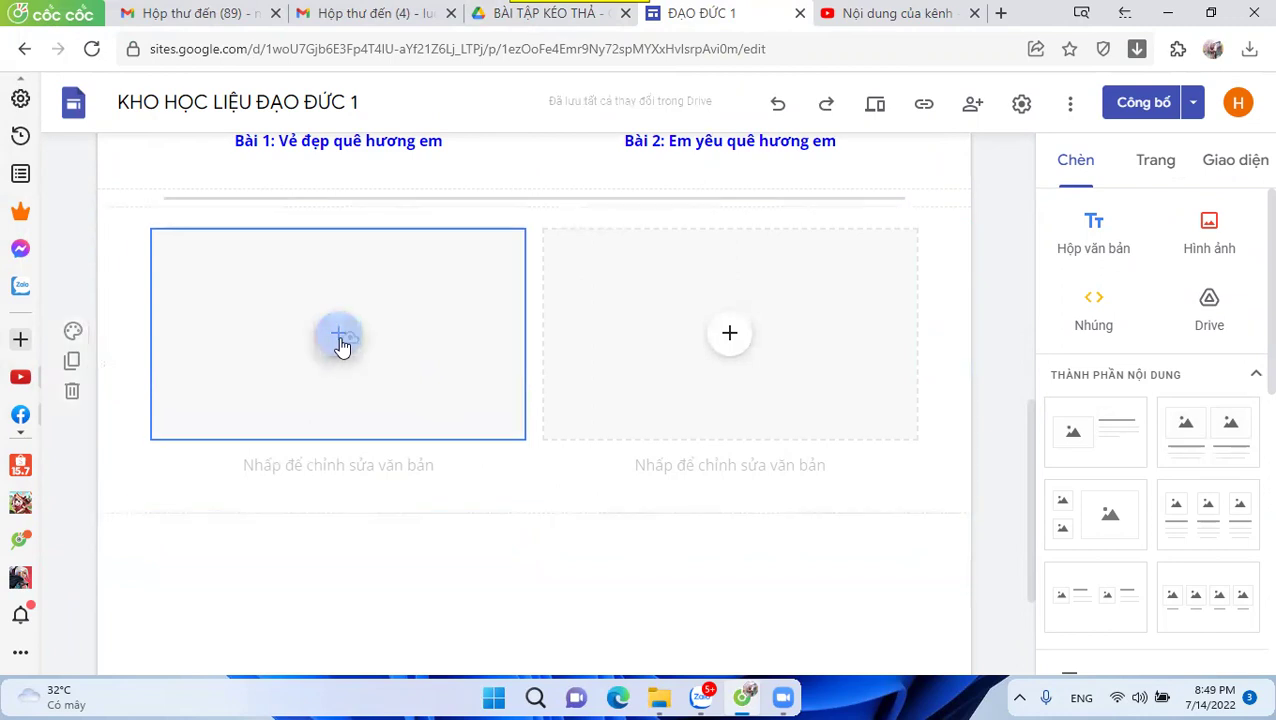
{"action": "left_click", "coordinate": [340, 340]}
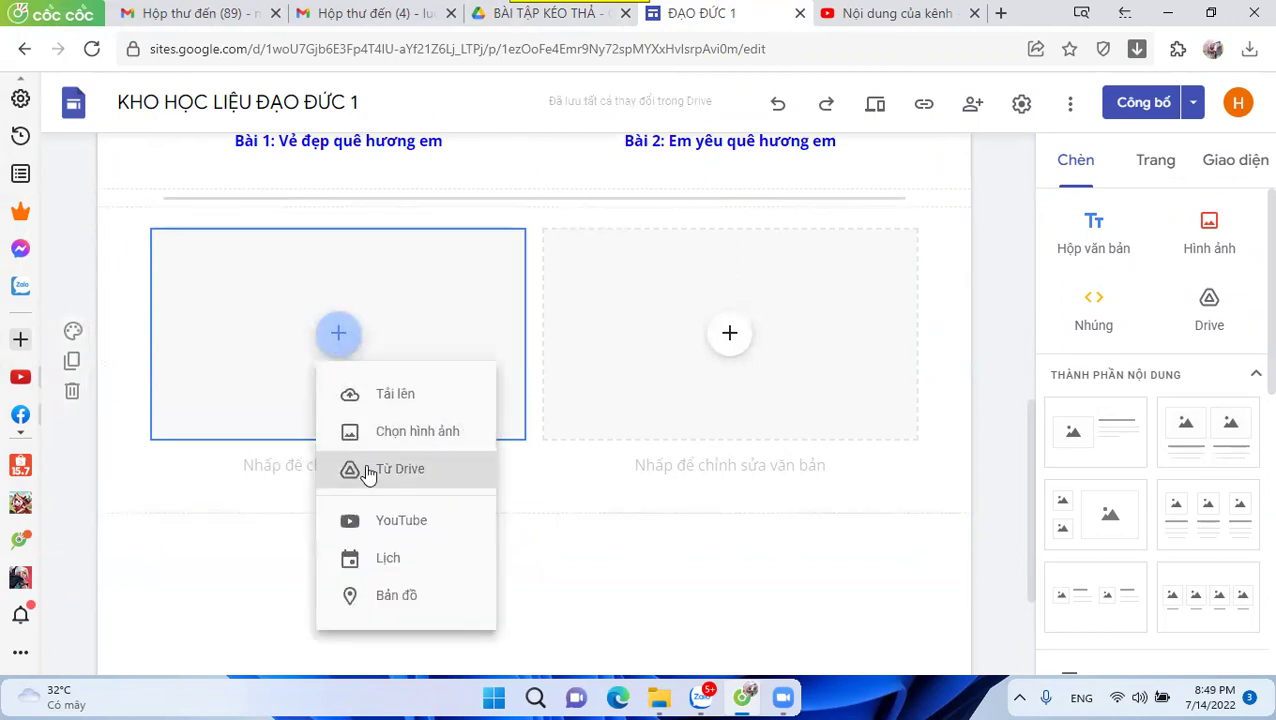
{"action": "left_click", "coordinate": [547, 521]}
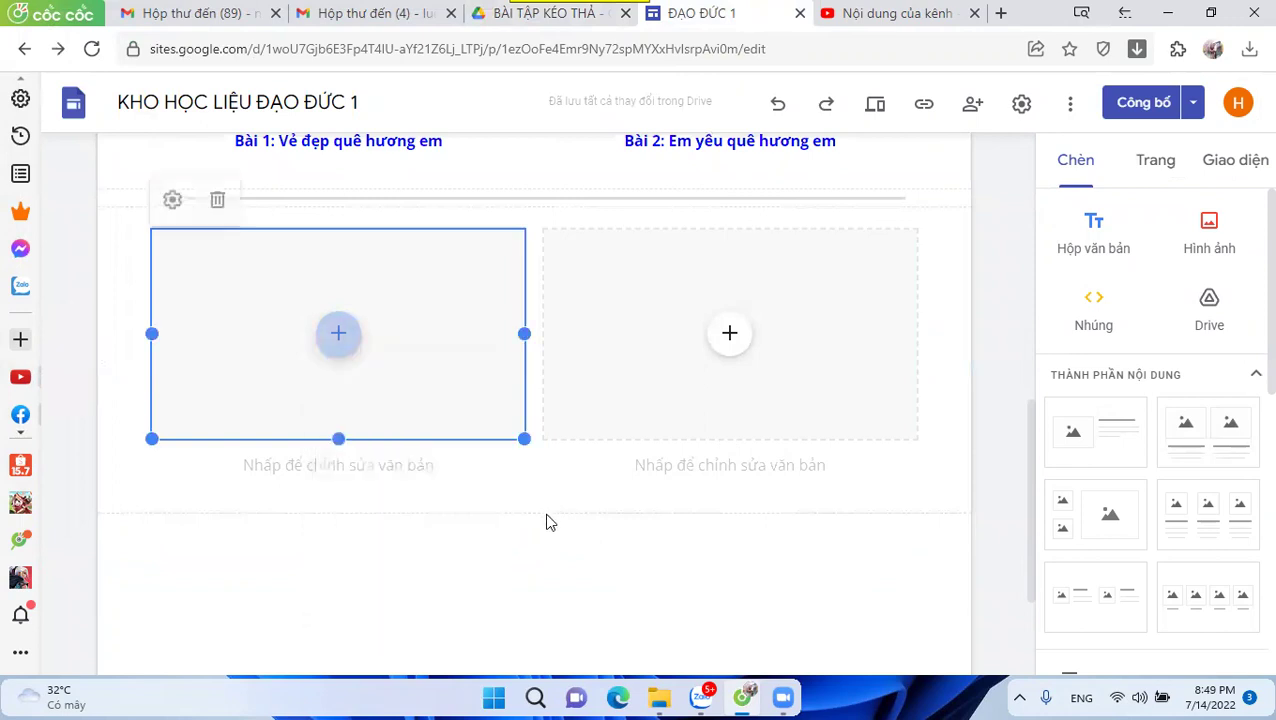
{"action": "mouse_move", "coordinate": [729, 360]}
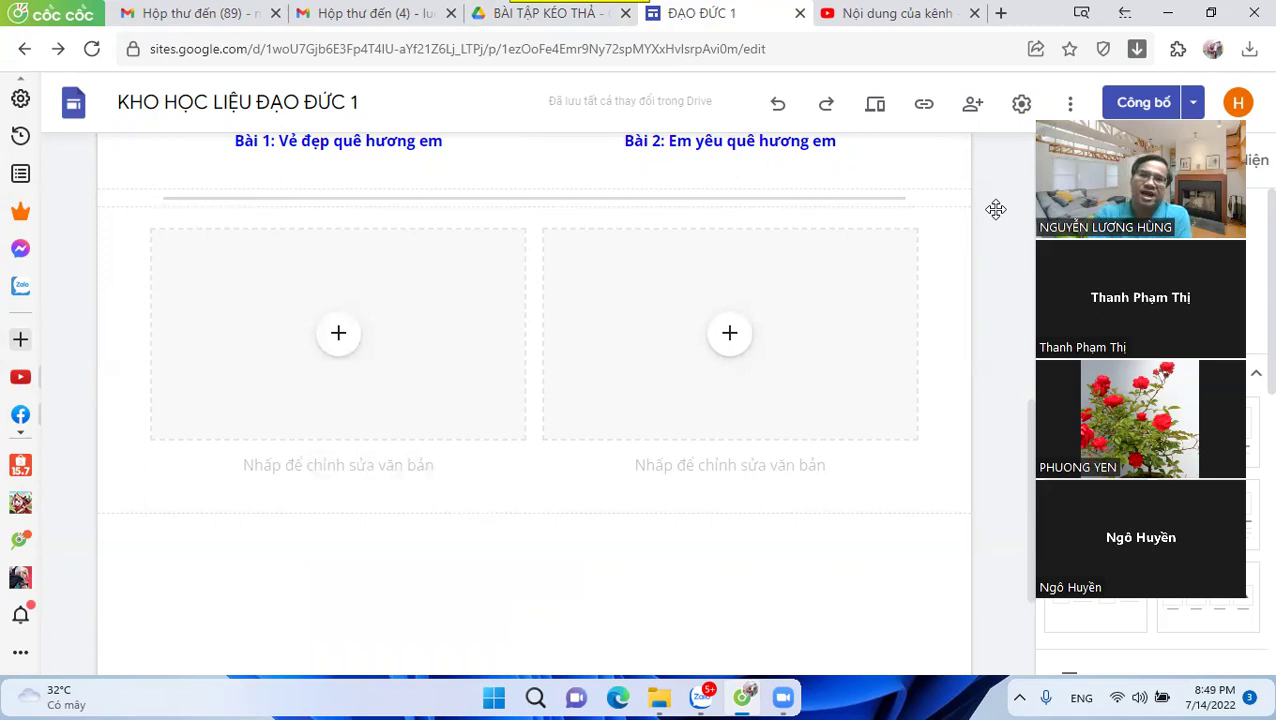
{"action": "mouse_move", "coordinate": [729, 334]}
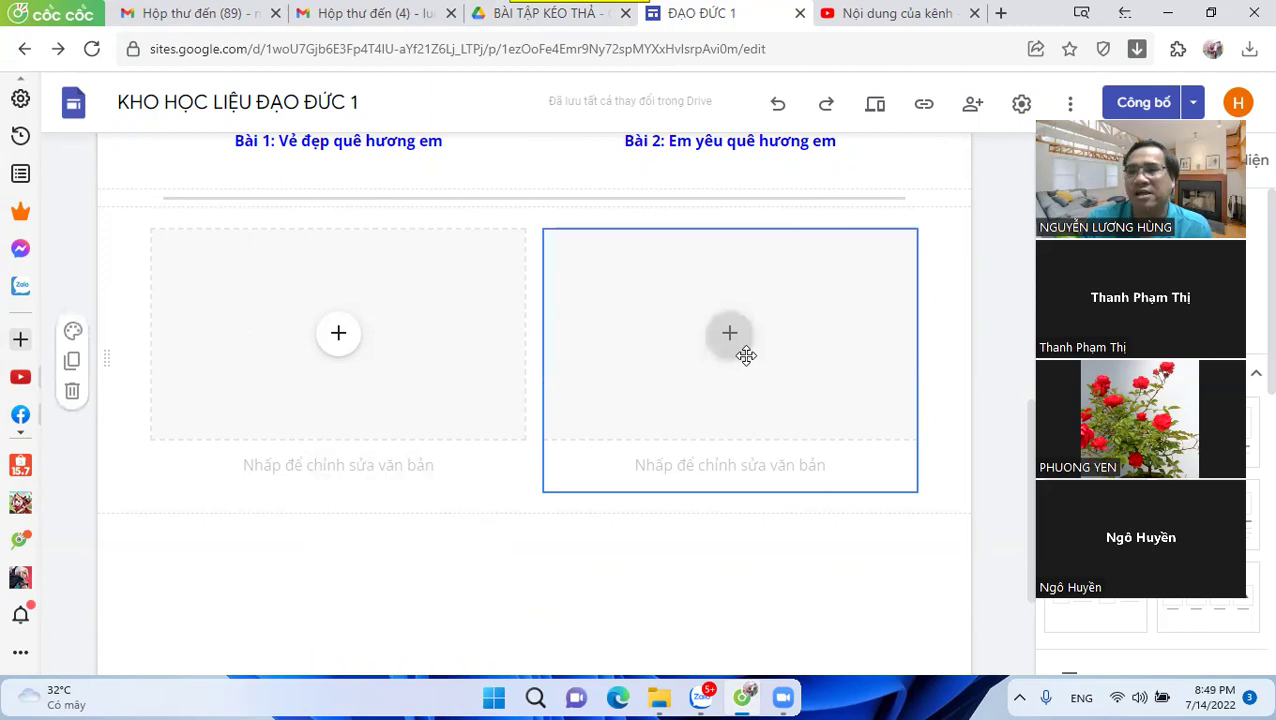
{"action": "left_click", "coordinate": [343, 344]}
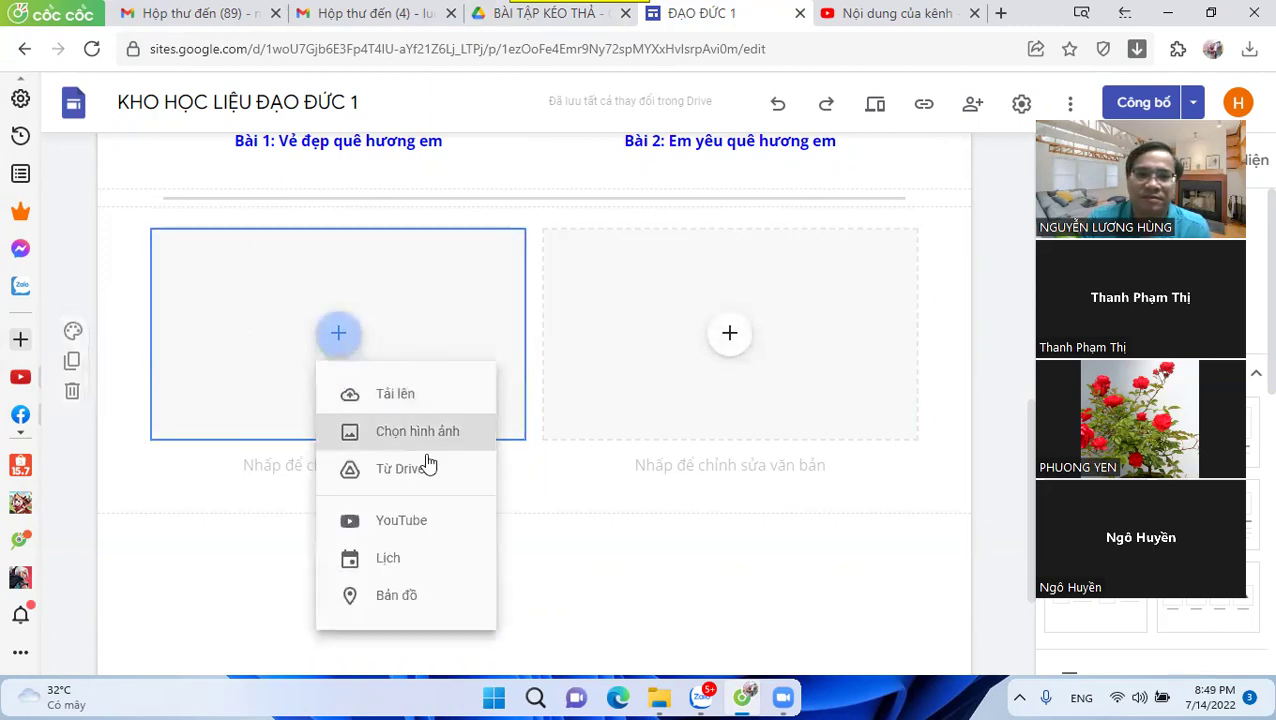
Upload the plant-sorting exercise JPG from the Desktop into the left image box.
{"action": "left_click", "coordinate": [403, 394]}
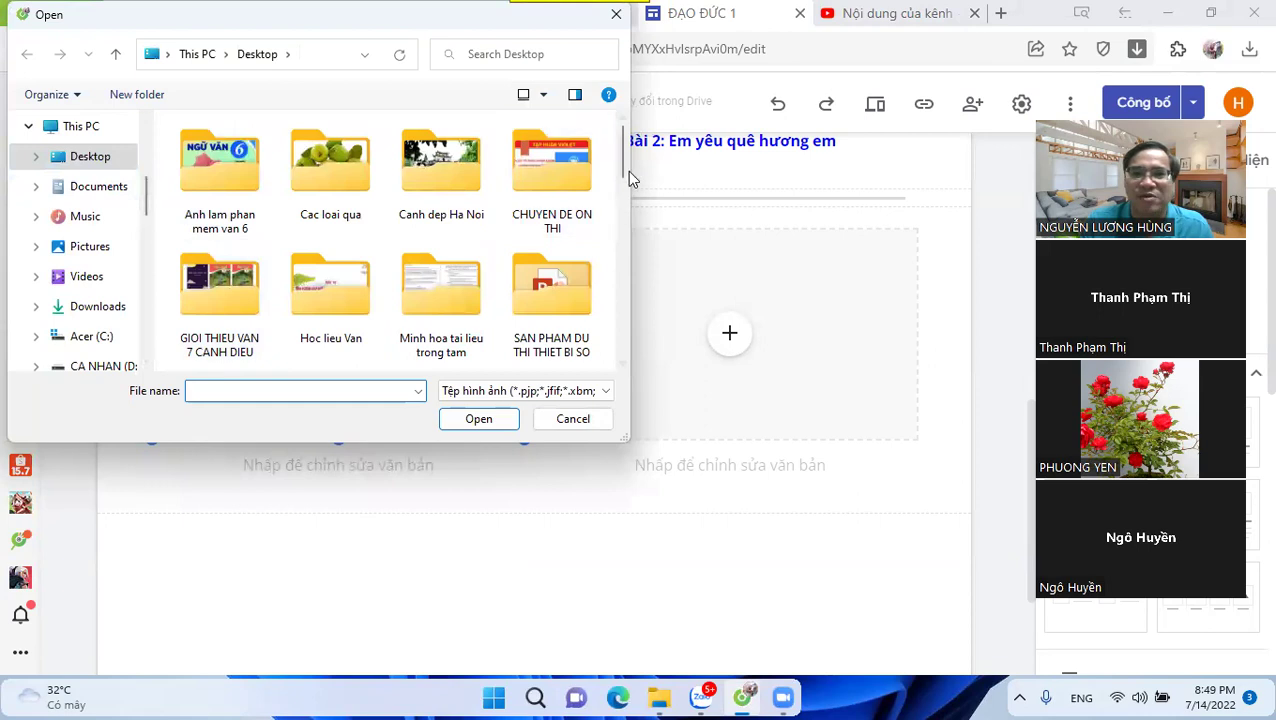
{"action": "mouse_move", "coordinate": [623, 159]}
{"action": "left_mouse_down"}
{"action": "mouse_move", "coordinate": [620, 355]}
{"action": "mouse_move", "coordinate": [608, 305]}
{"action": "mouse_move", "coordinate": [617, 316]}
{"action": "left_mouse_up"}
{"action": "left_click", "coordinate": [448, 313]}
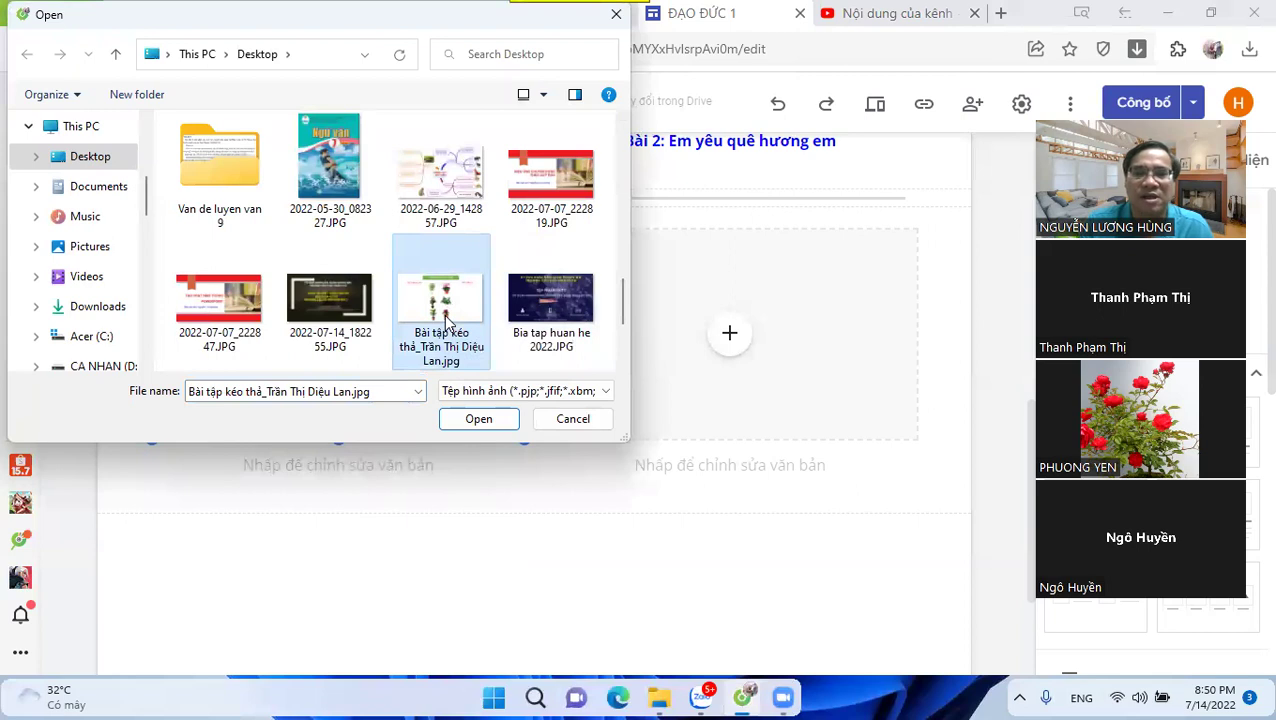
{"action": "double_click", "coordinate": [444, 314]}
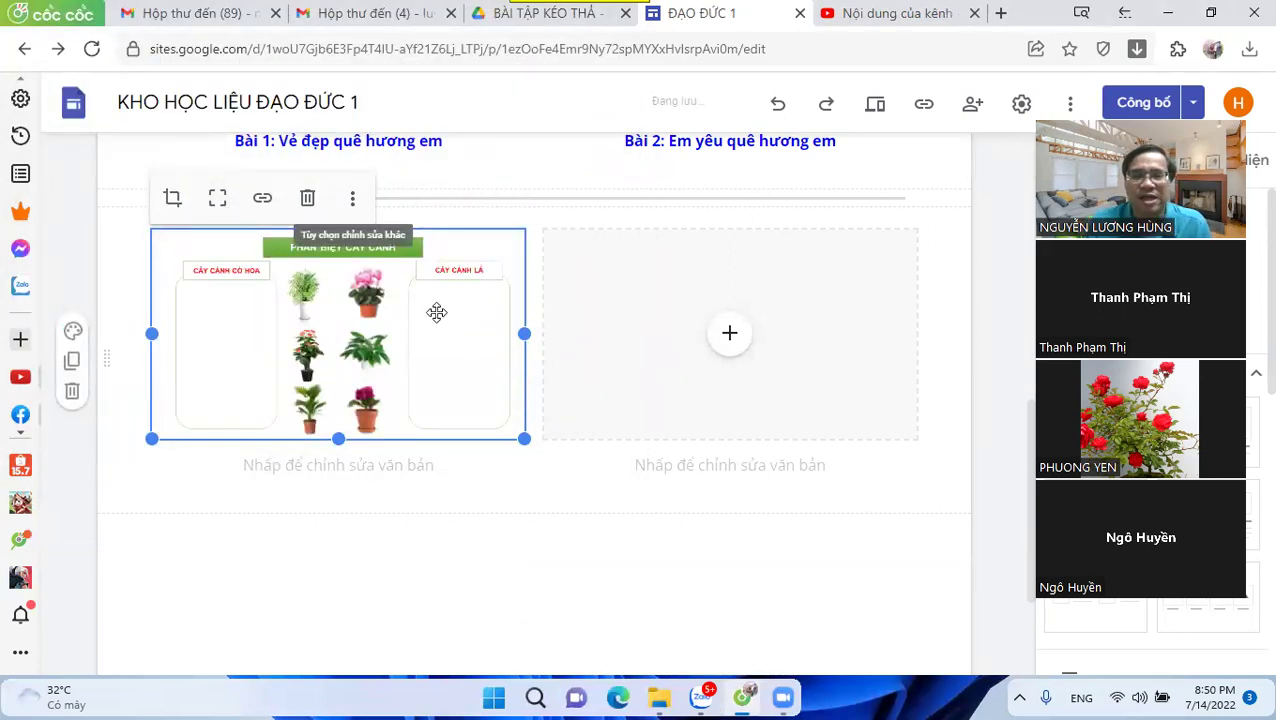
Copy the Drive share link of the uploaded plant-sorting JPG.
{"action": "left_click", "coordinate": [550, 13]}
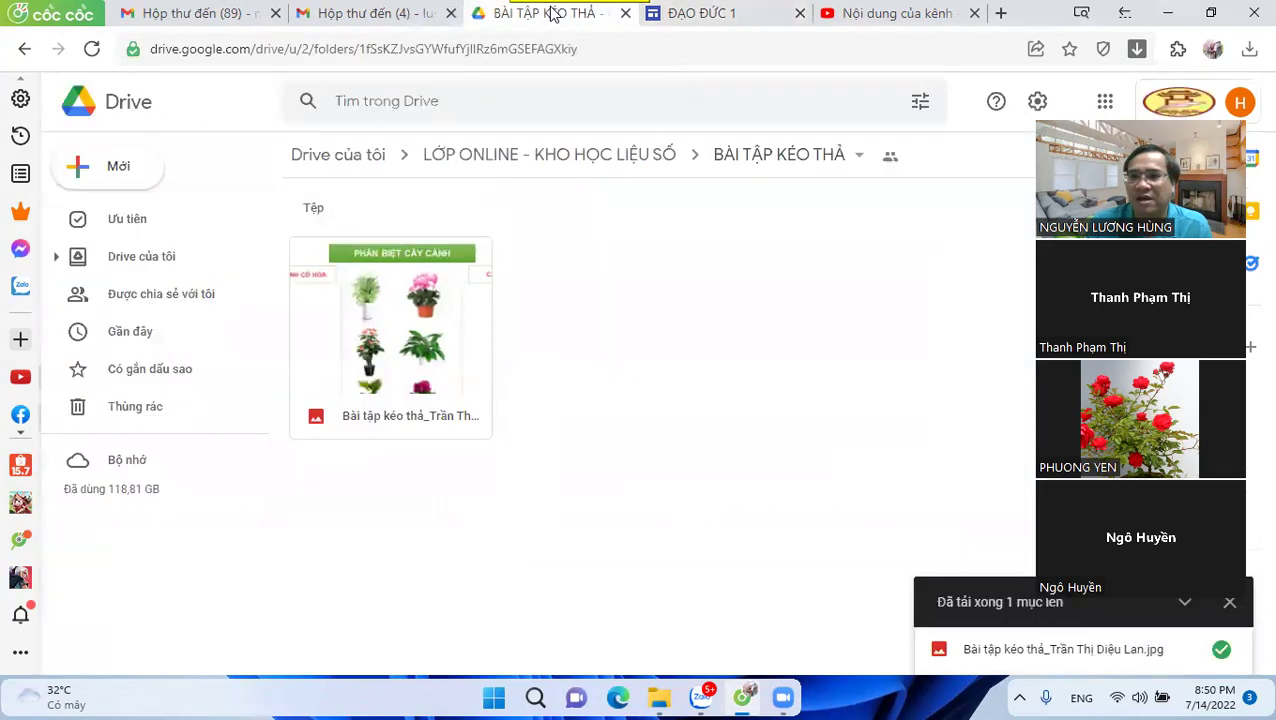
{"action": "left_click", "coordinate": [421, 341]}
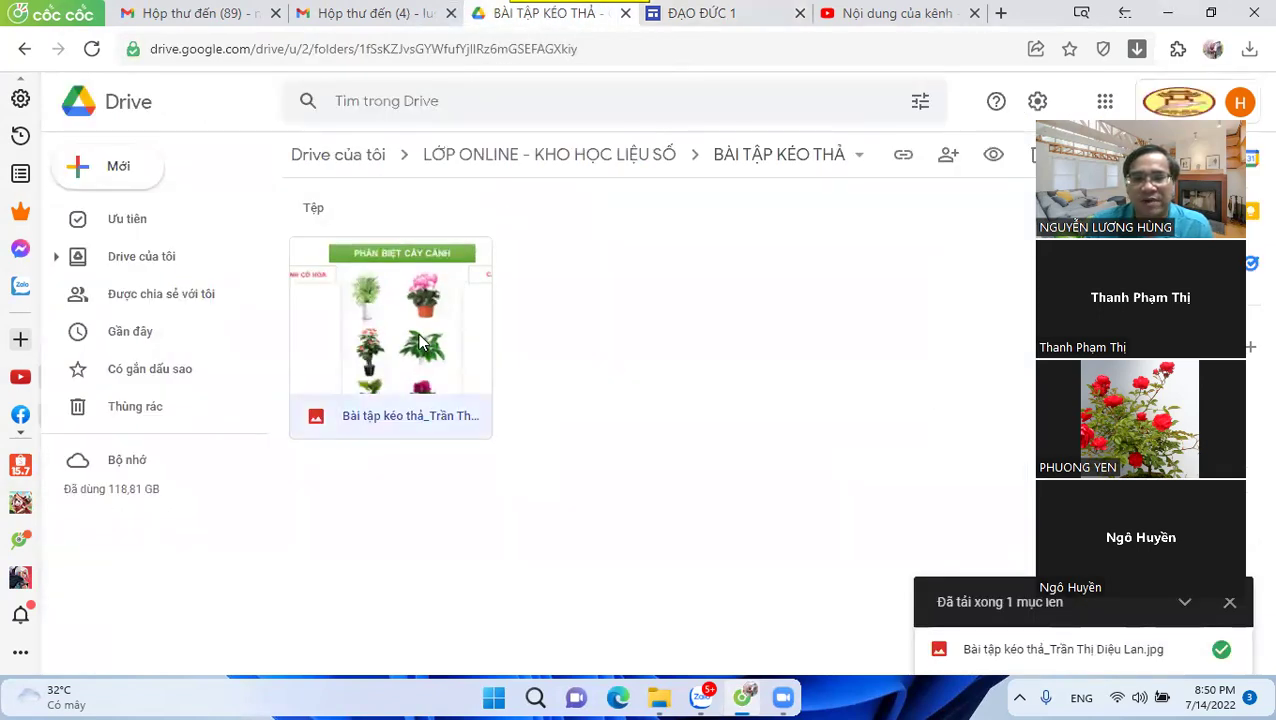
{"action": "right_click", "coordinate": [421, 341]}
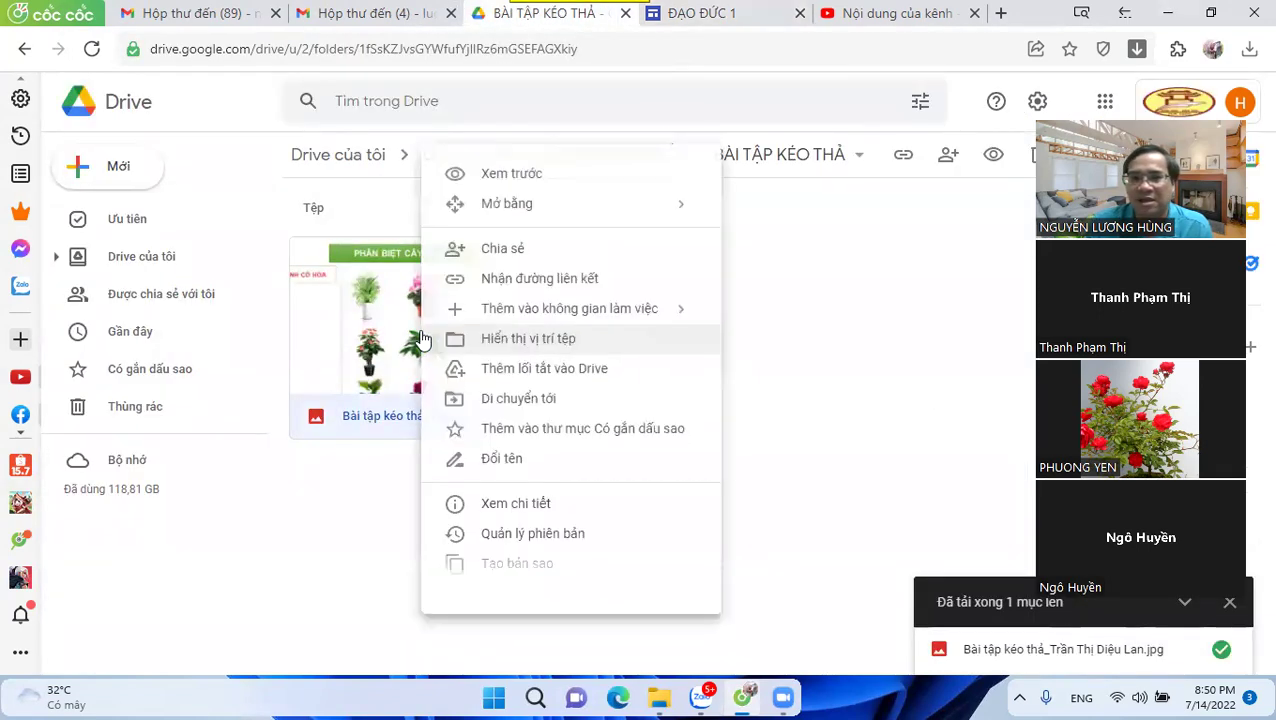
{"action": "left_click", "coordinate": [508, 251]}
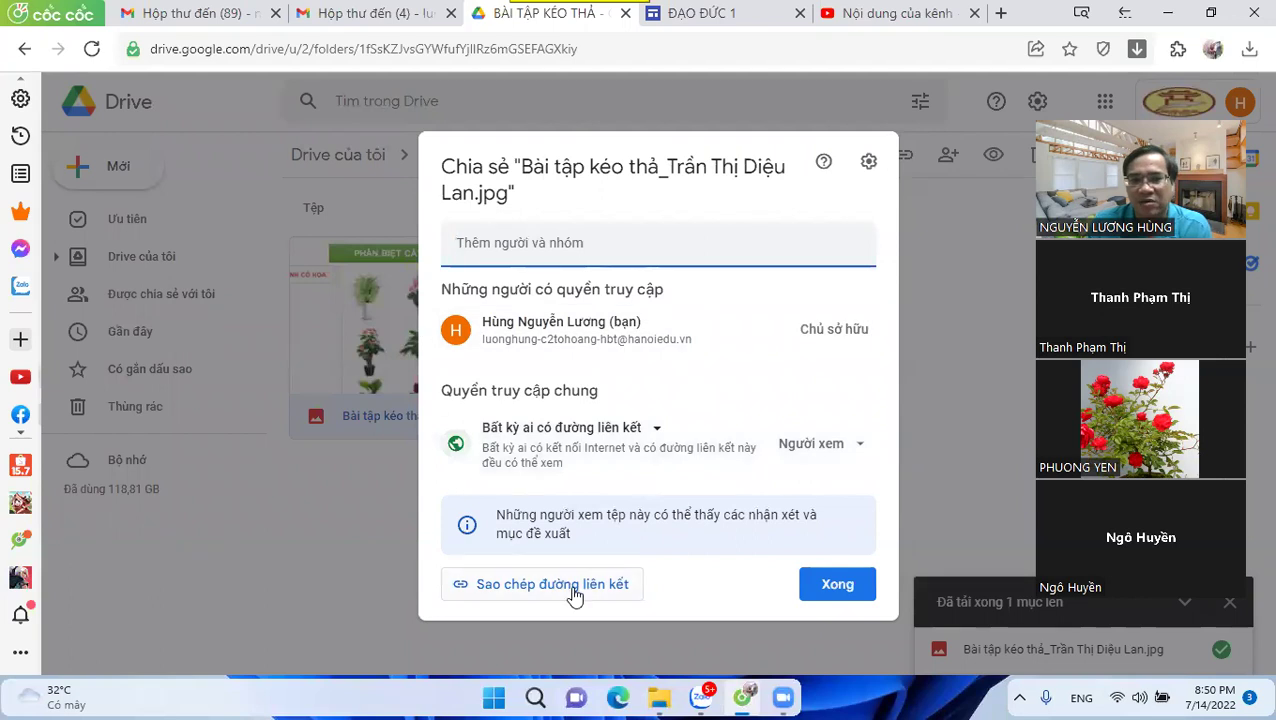
{"action": "left_click", "coordinate": [574, 595]}
{"action": "left_click", "coordinate": [826, 590]}
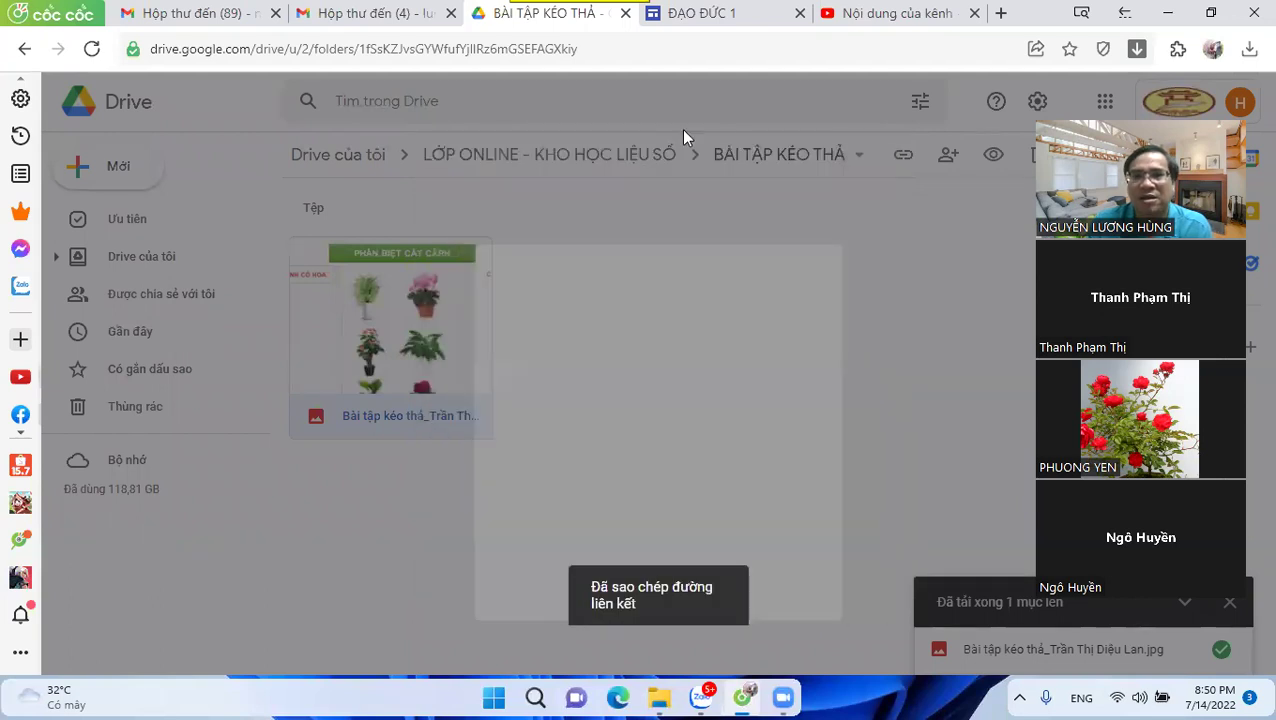
{"action": "left_click", "coordinate": [704, 14]}
{"action": "mouse_move", "coordinate": [338, 333]}
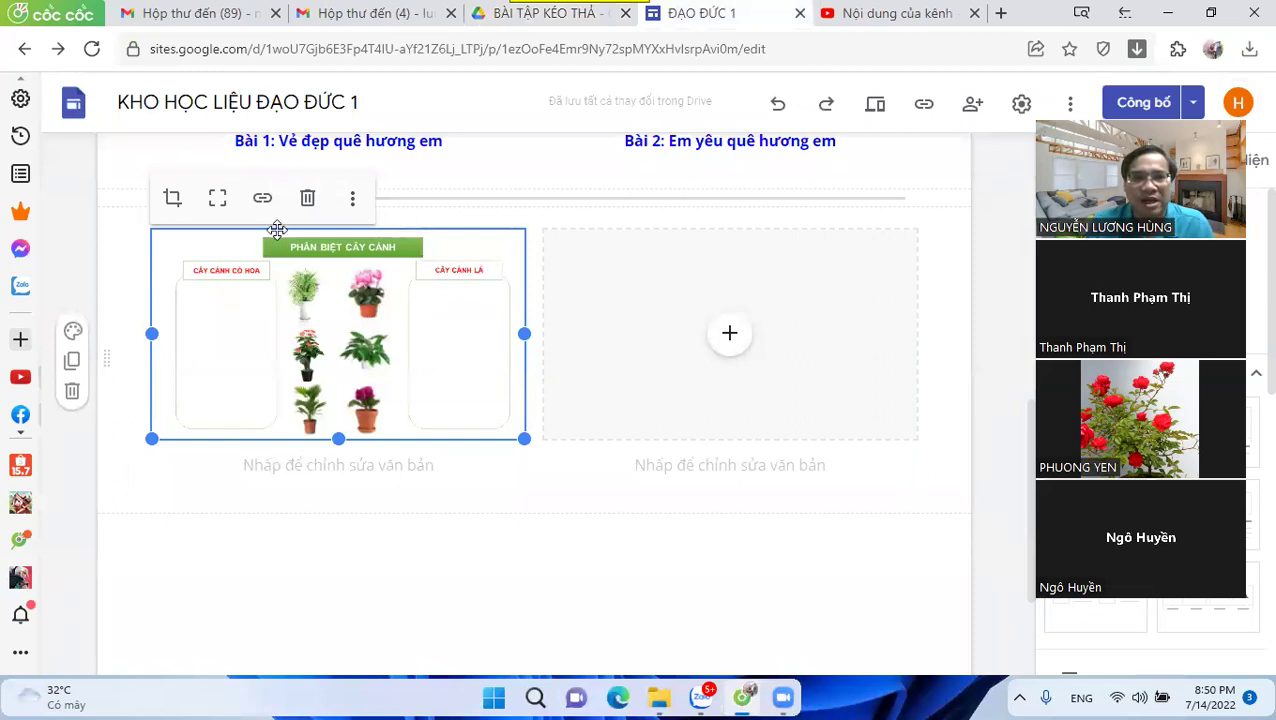
Link the plant-sorting image to its Drive file by pasting the copied URL.
{"action": "left_click", "coordinate": [262, 200]}
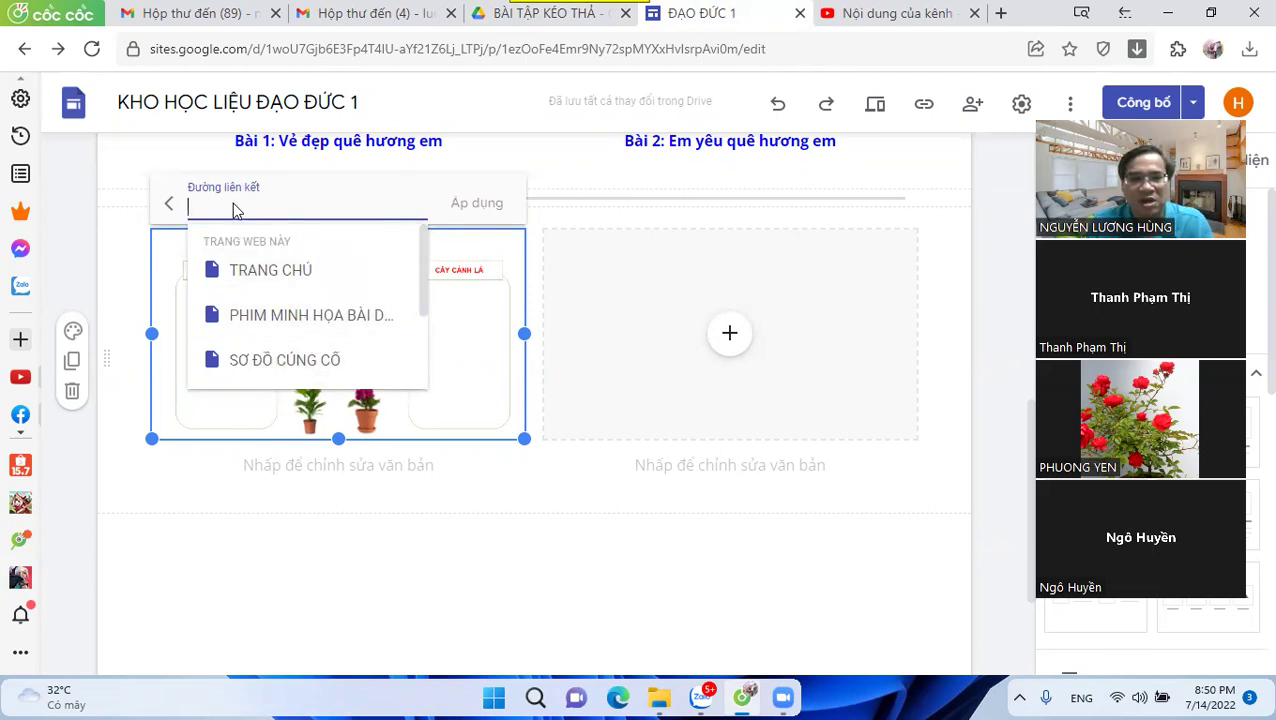
{"action": "right_click", "coordinate": [234, 208]}
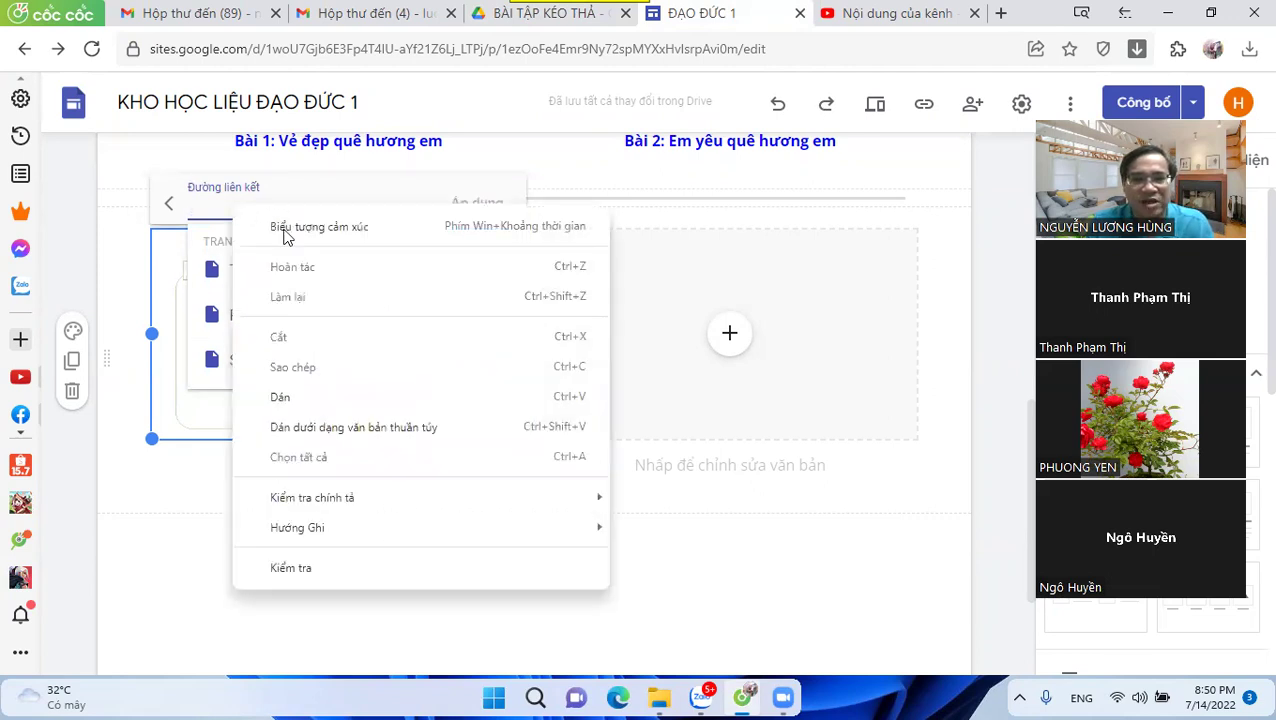
{"action": "left_click", "coordinate": [290, 404]}
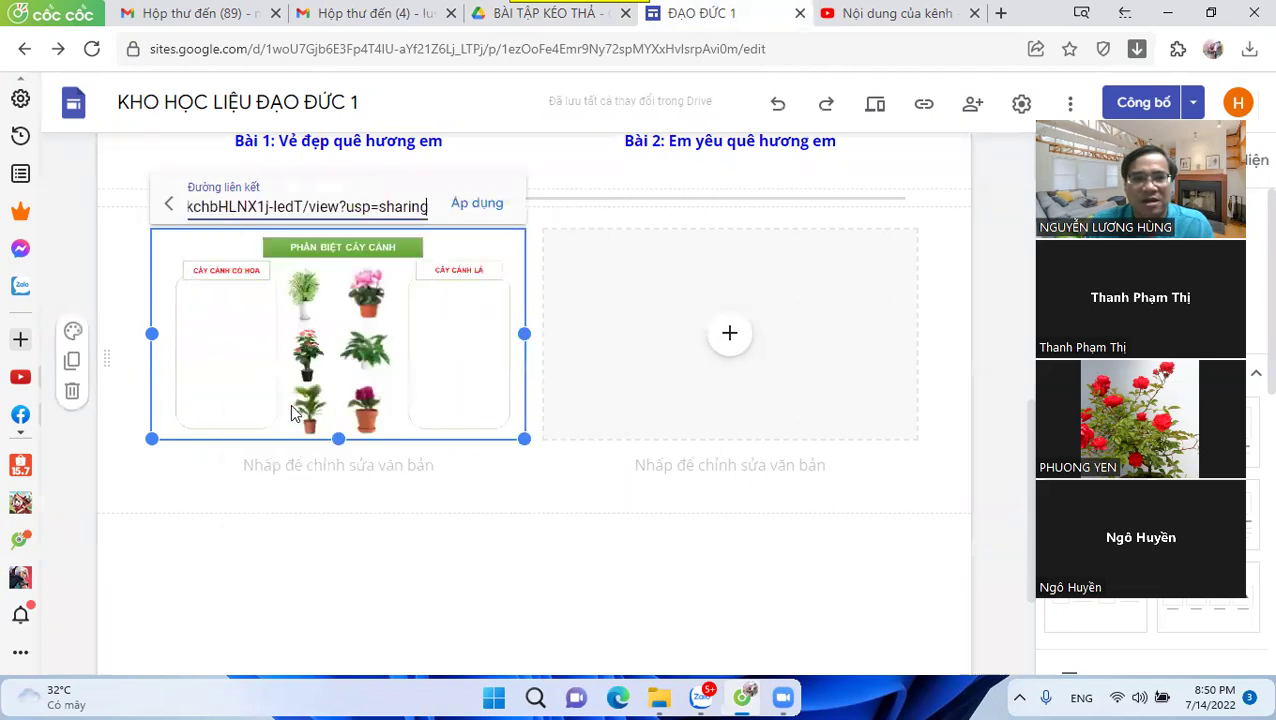
{"action": "left_click", "coordinate": [485, 205]}
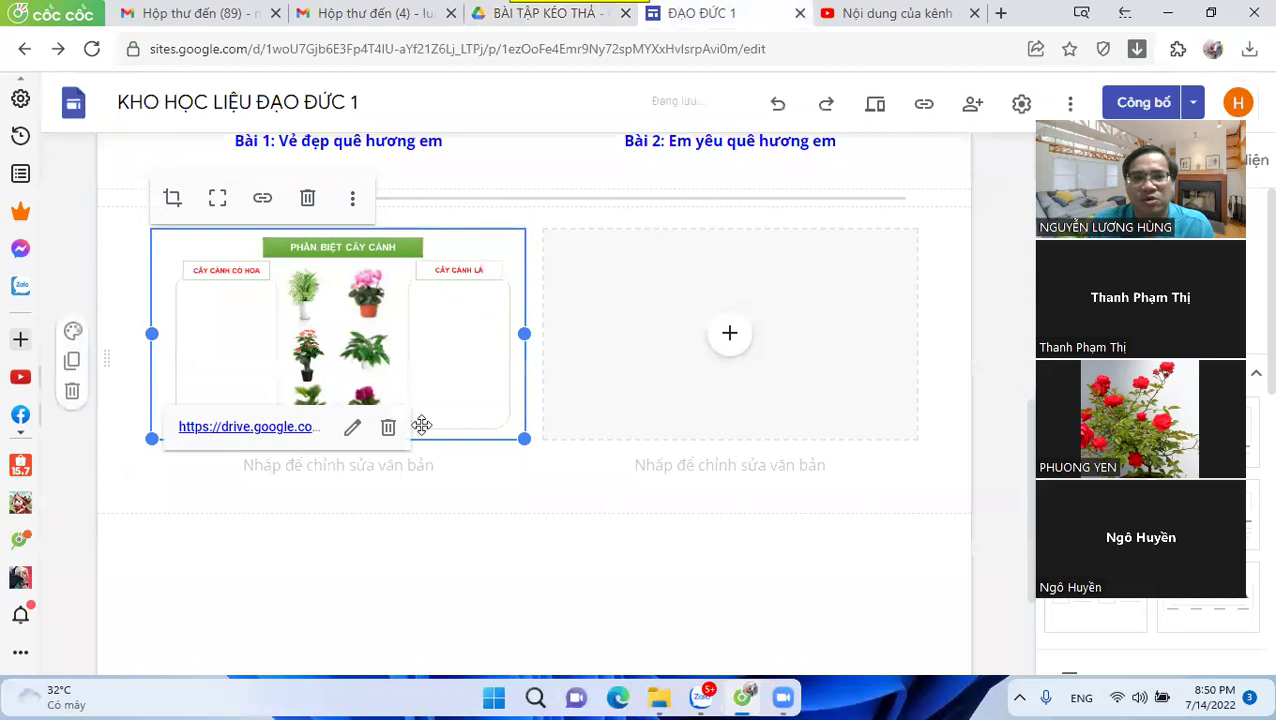
{"action": "left_click", "coordinate": [367, 464]}
Type the caption 'Bài tập kéo thả 1', turning off Caps Lock first.
{"action": "type", "text": "bÀI"}
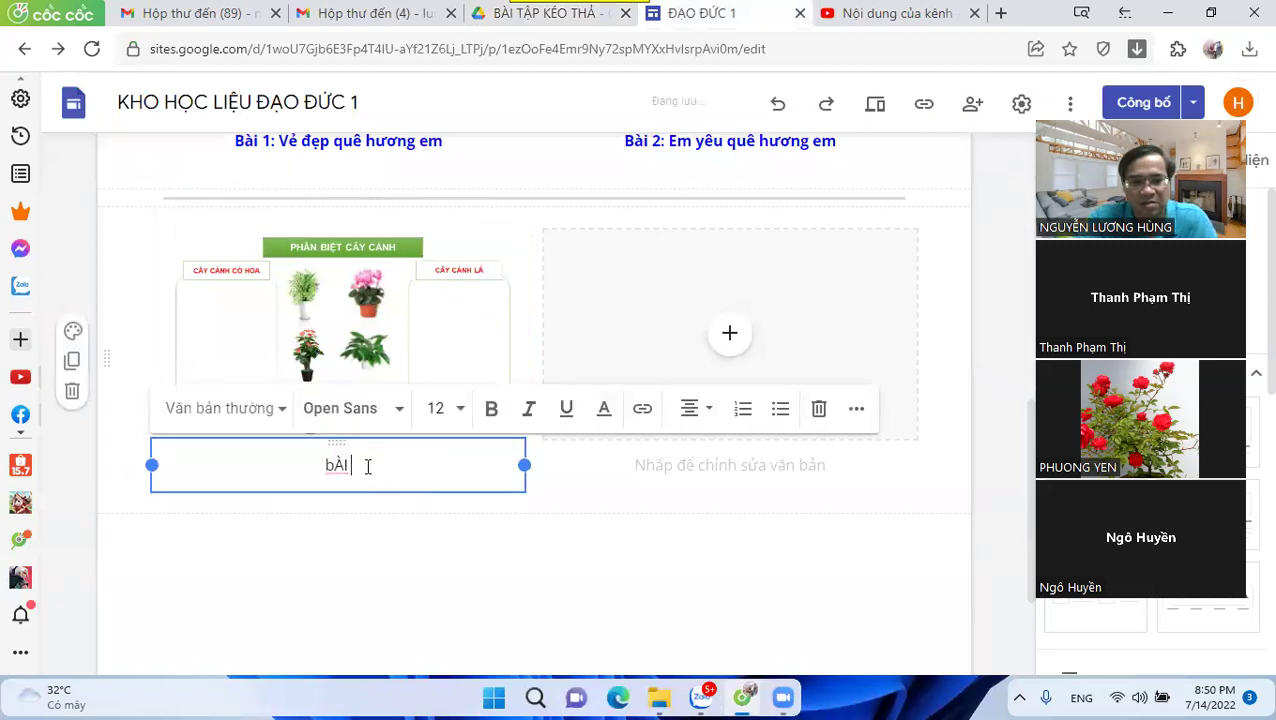
{"action": "key", "text": "Caps_Lock"}
{"action": "type", "text": "Bài"}
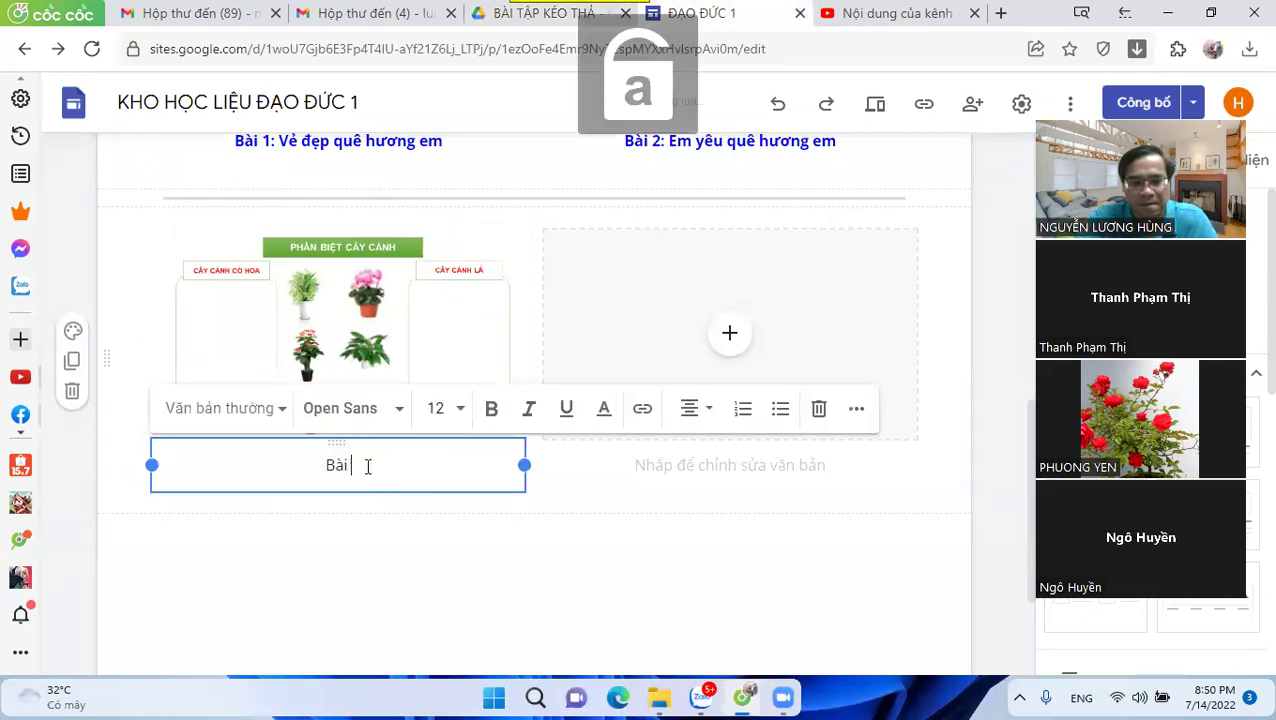
{"action": "type", "text": " tập kéo thả 1"}
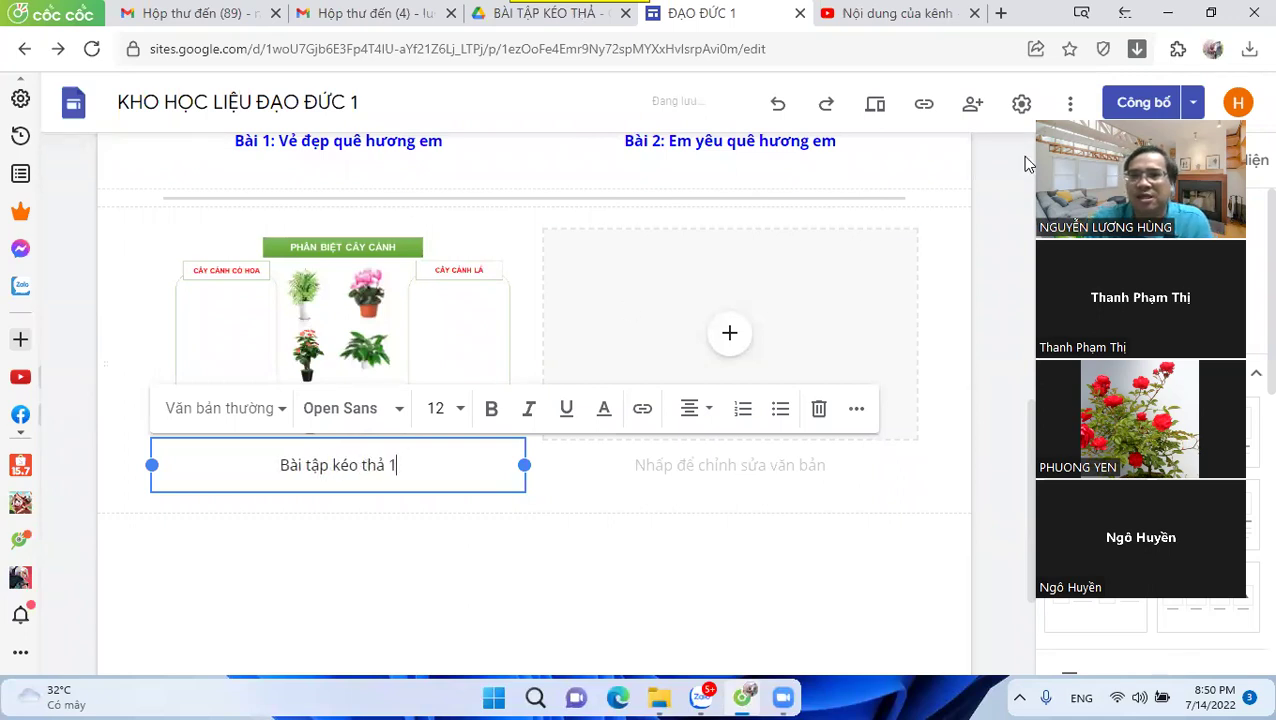
Publish the site and preview the page down to the image captioned 'Bài tập kéo thả 1'.
{"action": "left_click", "coordinate": [1127, 104]}
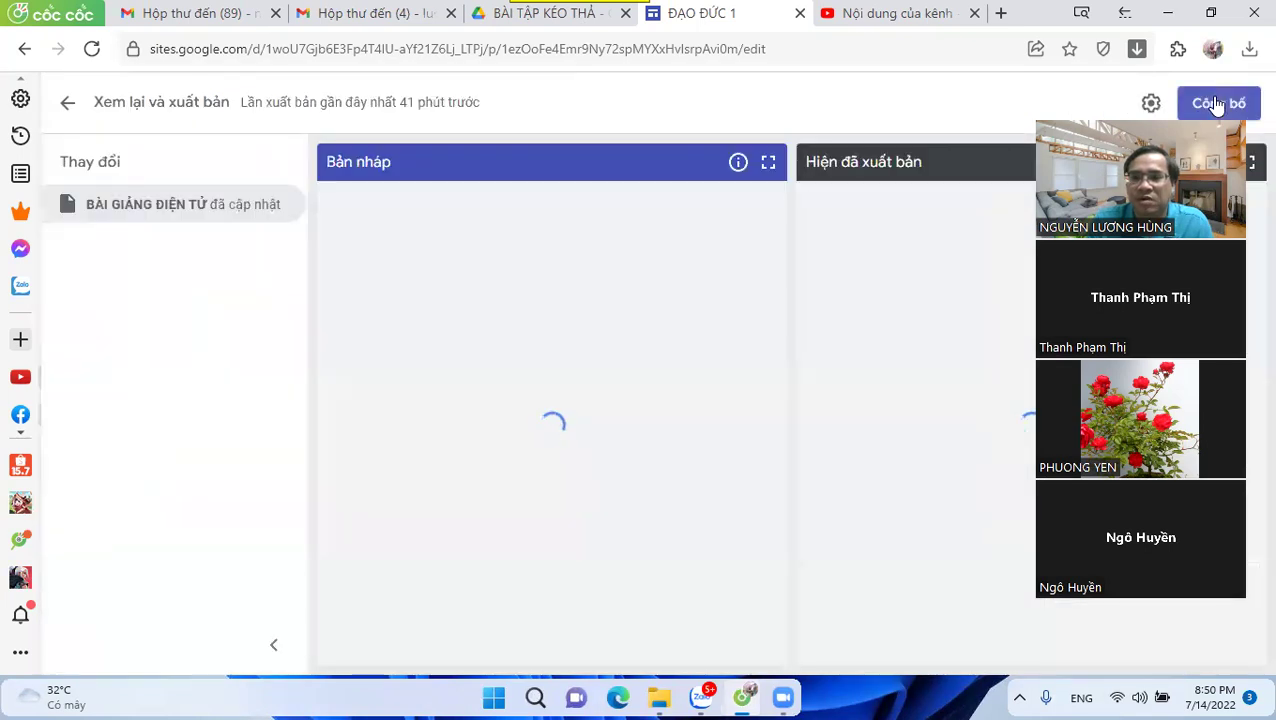
{"action": "left_click", "coordinate": [1216, 104]}
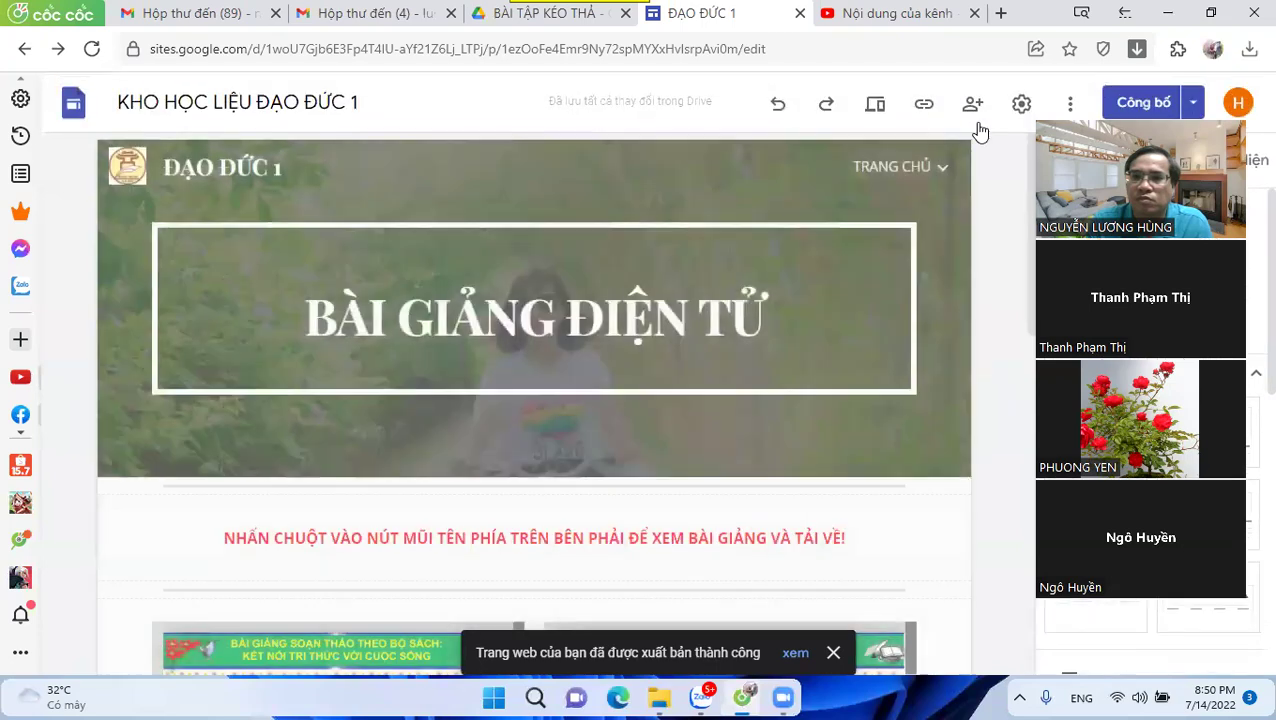
{"action": "key", "text": "ctrl+shift+p"}
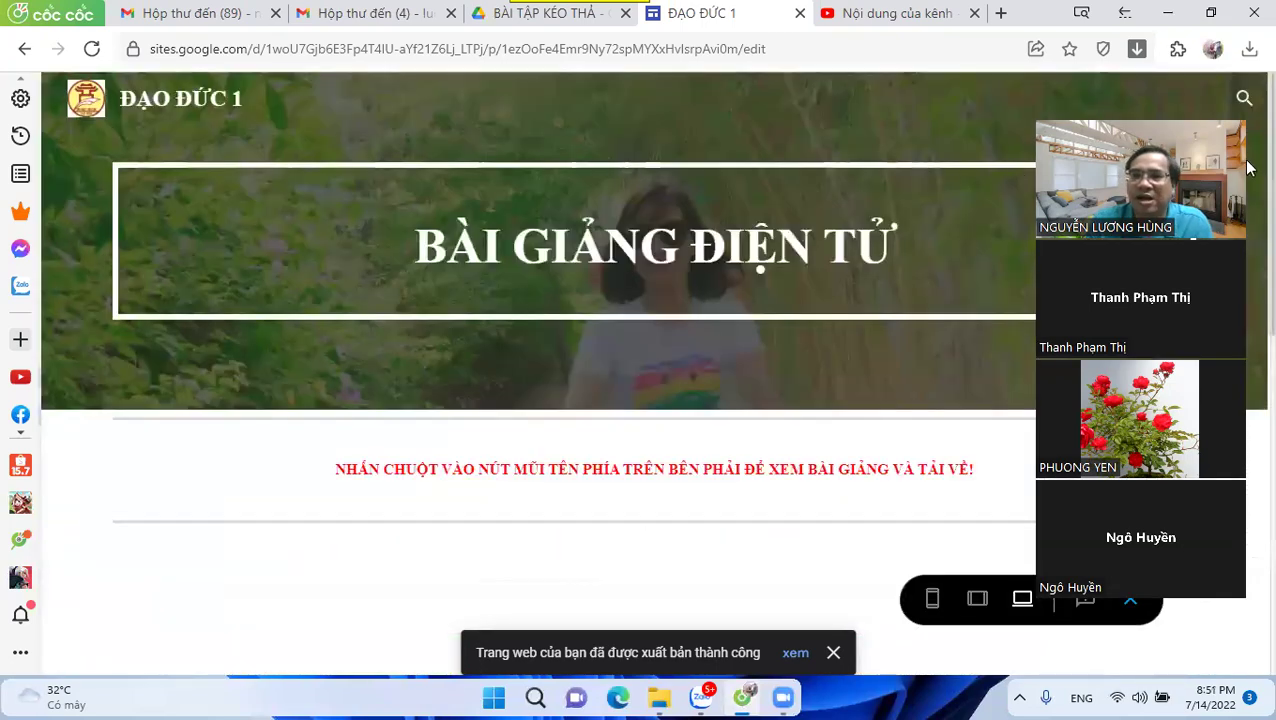
{"action": "scroll", "coordinate": [1248, 268], "scroll_direction": "down", "scroll_amount": 4}
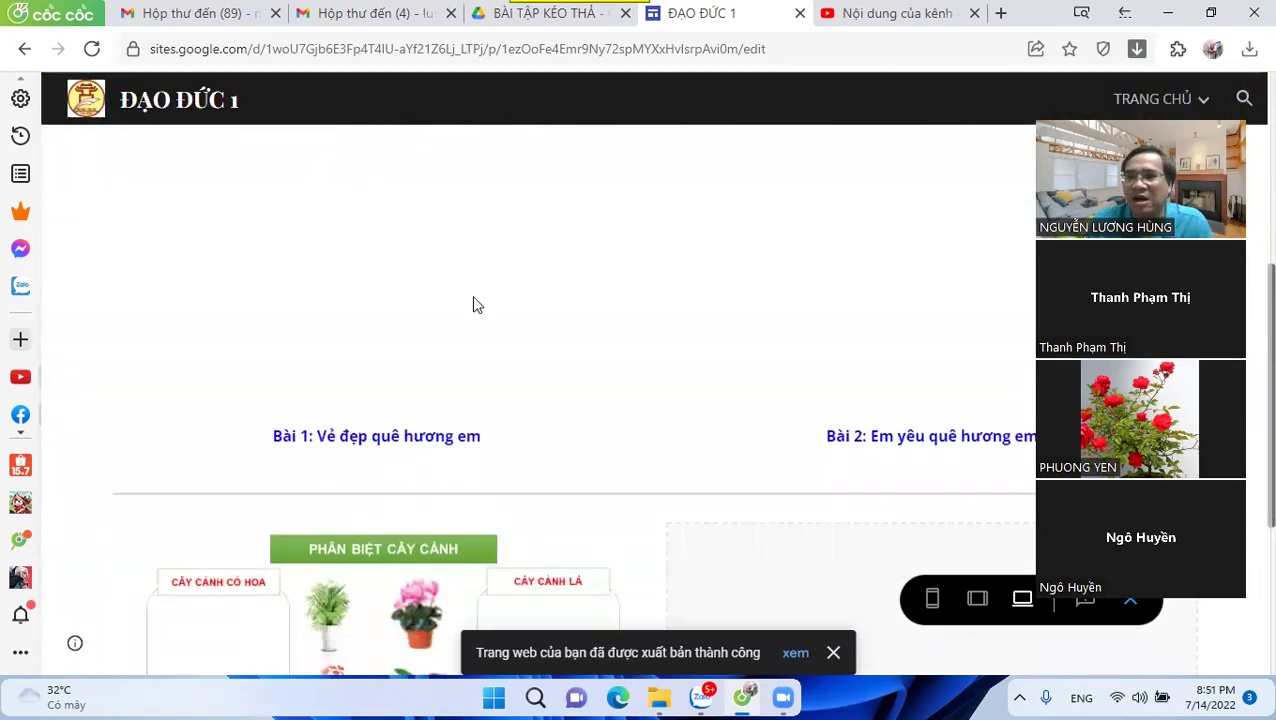
{"action": "scroll", "coordinate": [1248, 280], "scroll_direction": "up", "scroll_amount": 1}
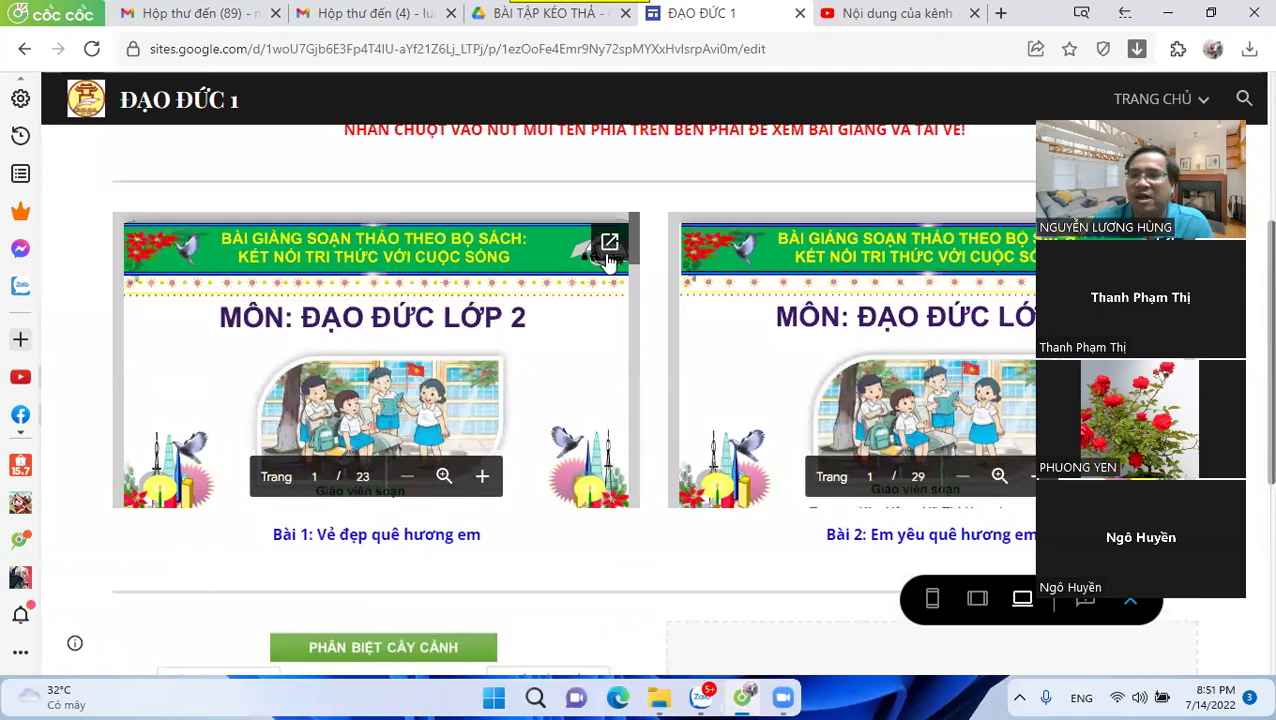
{"action": "scroll", "coordinate": [1247, 462], "scroll_direction": "down", "scroll_amount": 4}
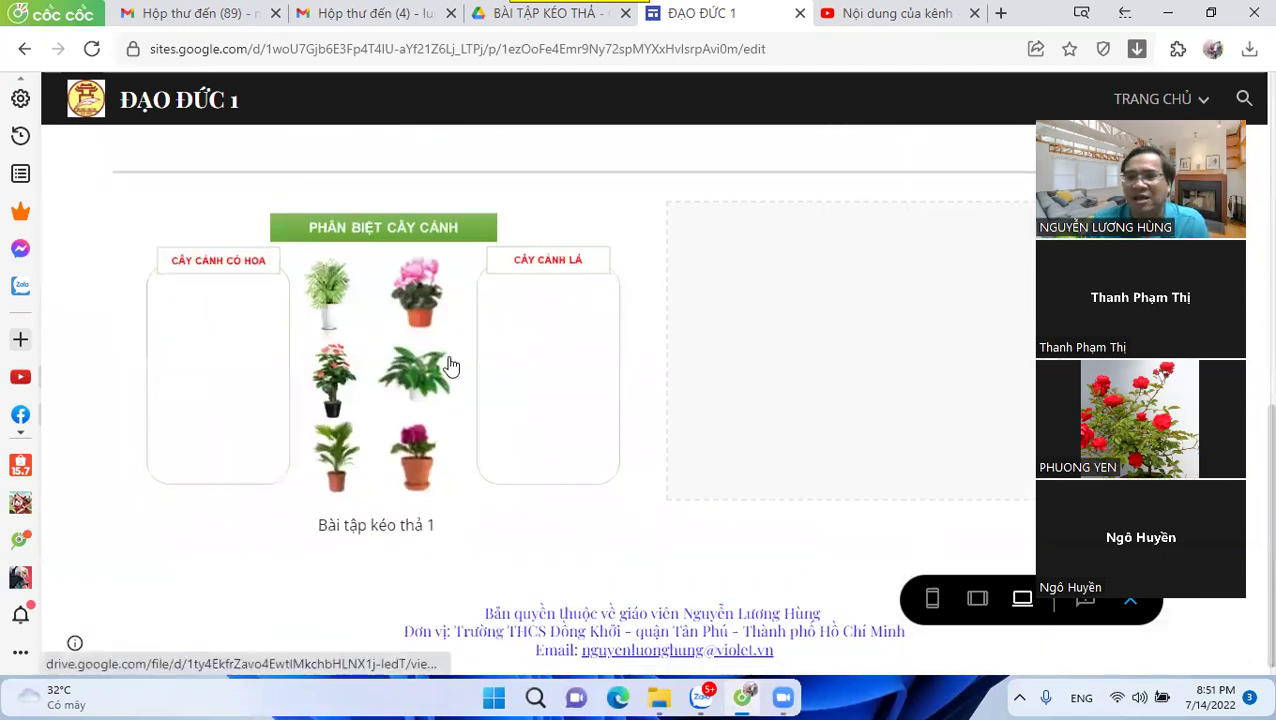
Open the plant-sorting image's Drive link and download the JPG.
{"action": "left_click", "coordinate": [390, 340]}
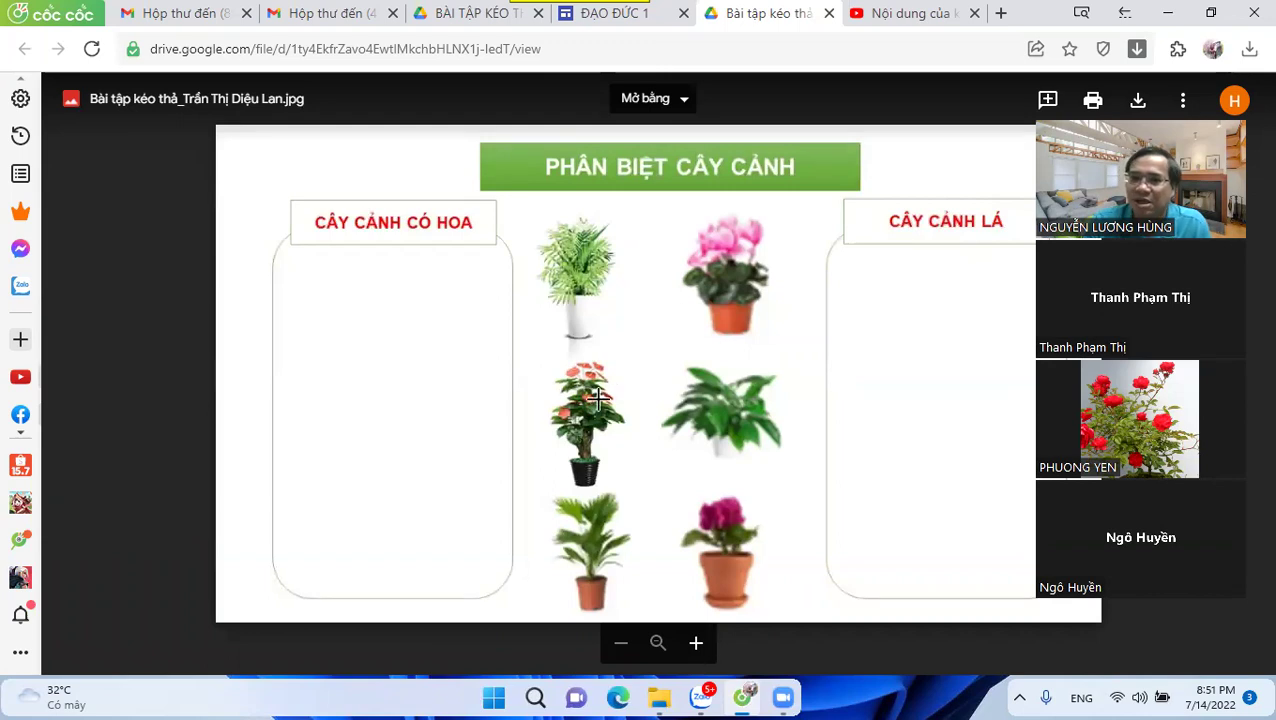
{"action": "left_click", "coordinate": [1138, 101]}
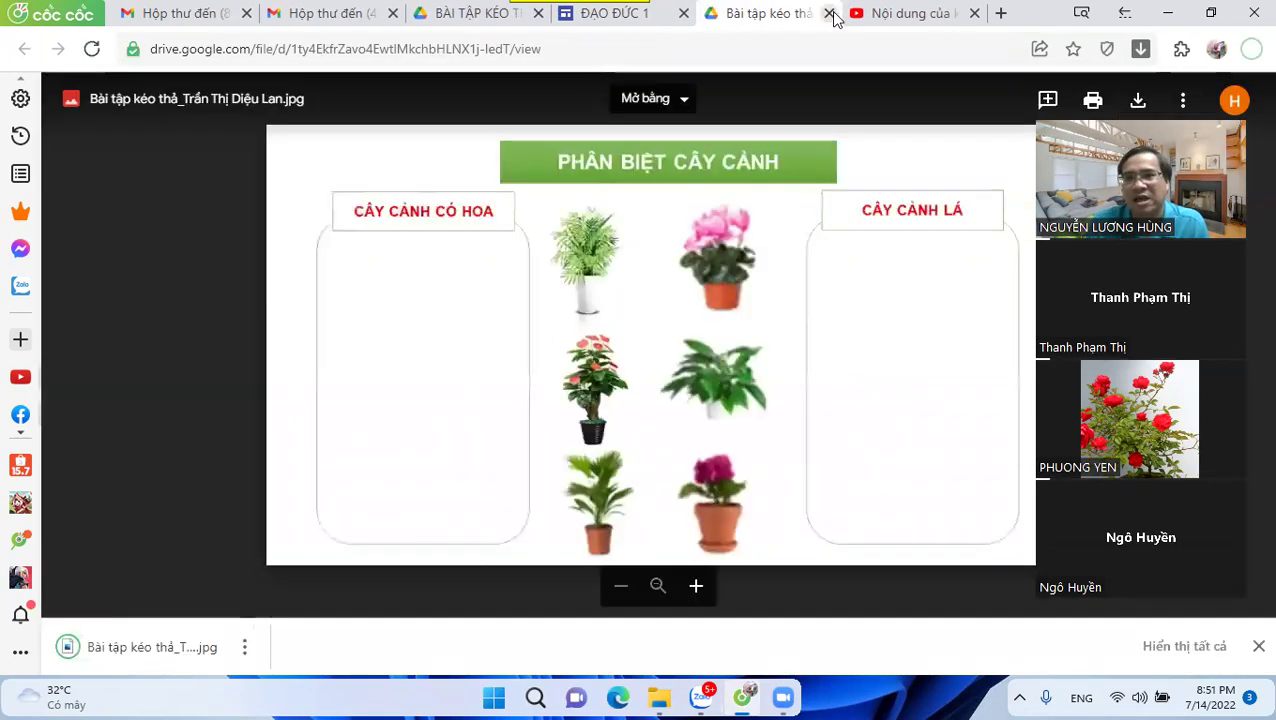
Close the Drive image tab and take the ĐẠO ĐỨC 1 site out of preview, back into editing.
{"action": "left_click", "coordinate": [830, 13]}
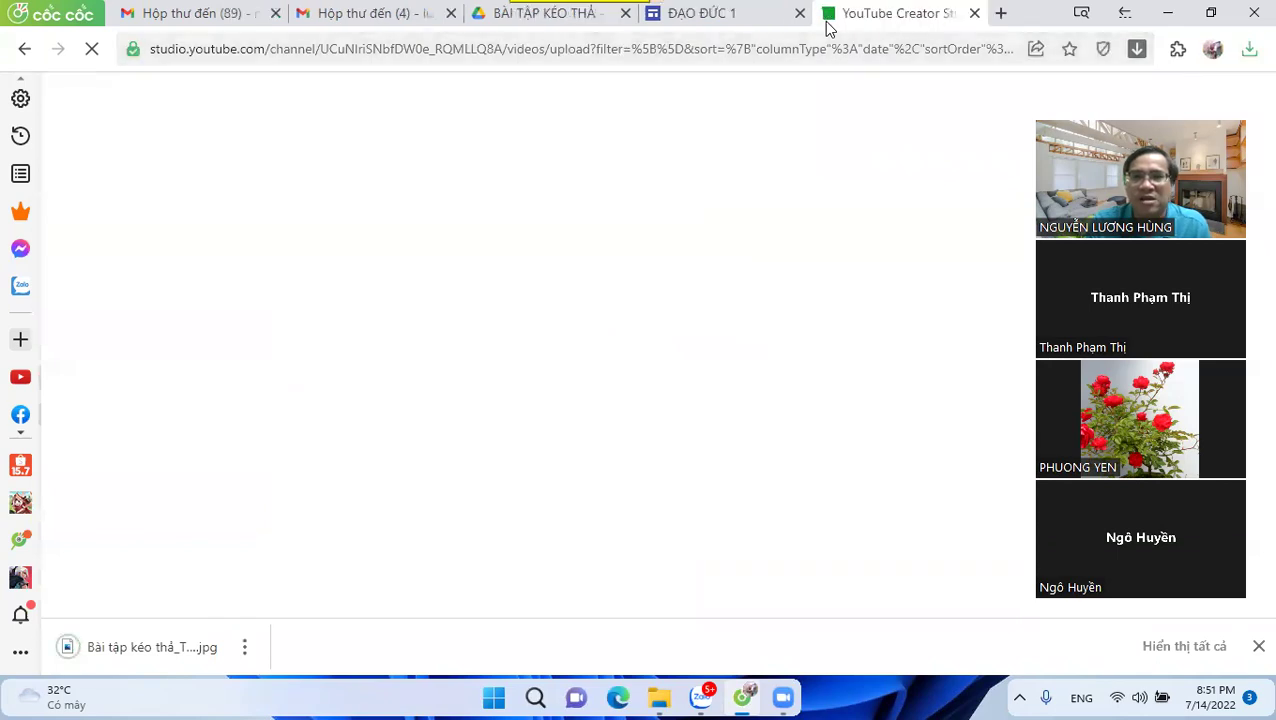
{"action": "left_click", "coordinate": [721, 22]}
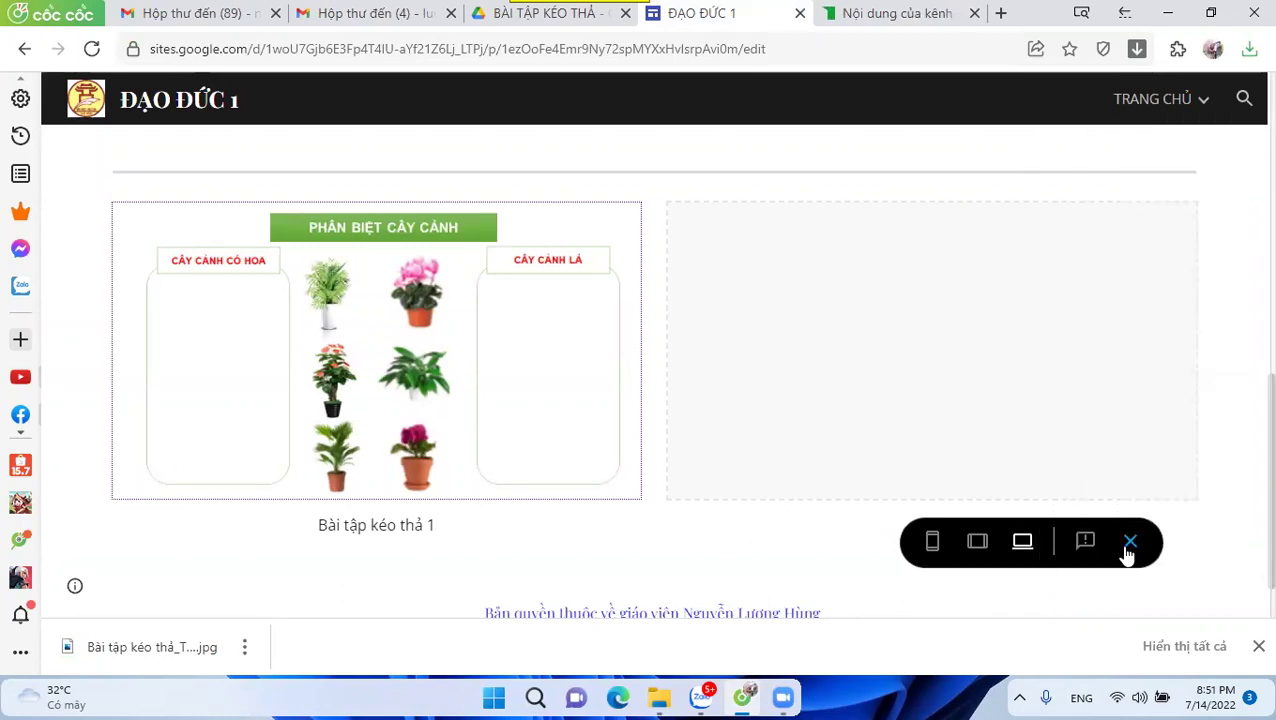
{"action": "left_click", "coordinate": [1127, 545]}
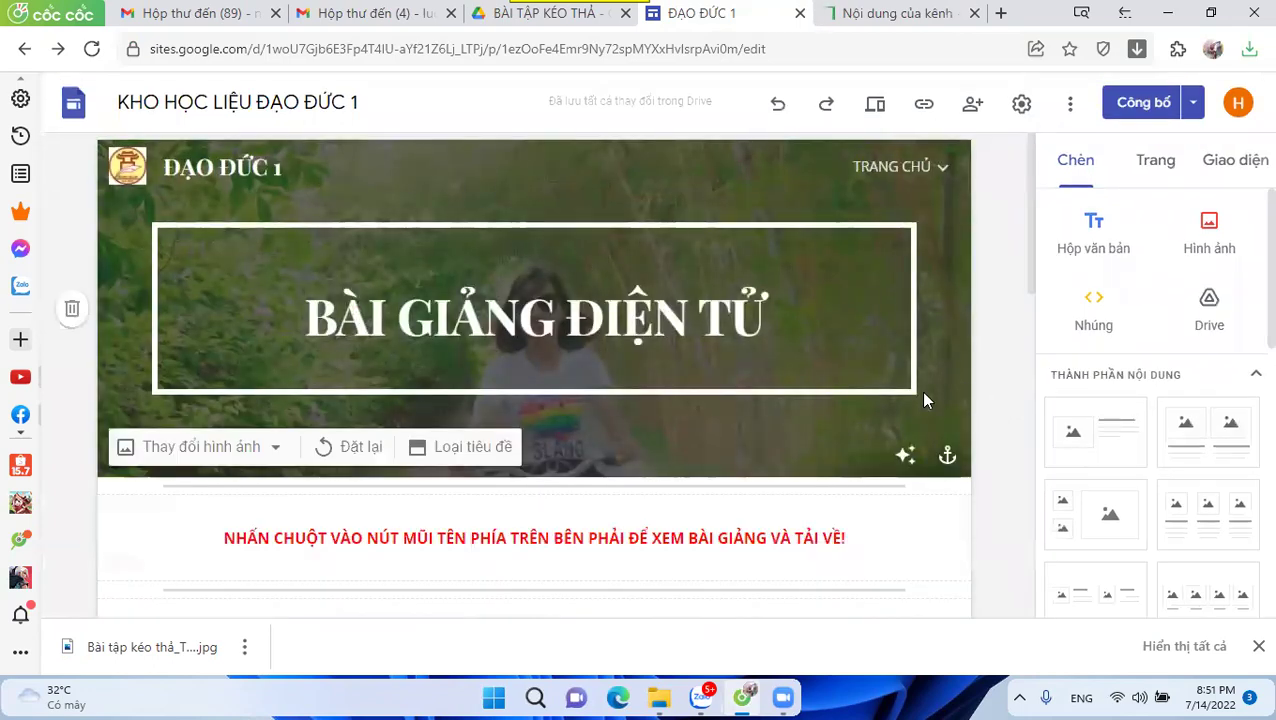